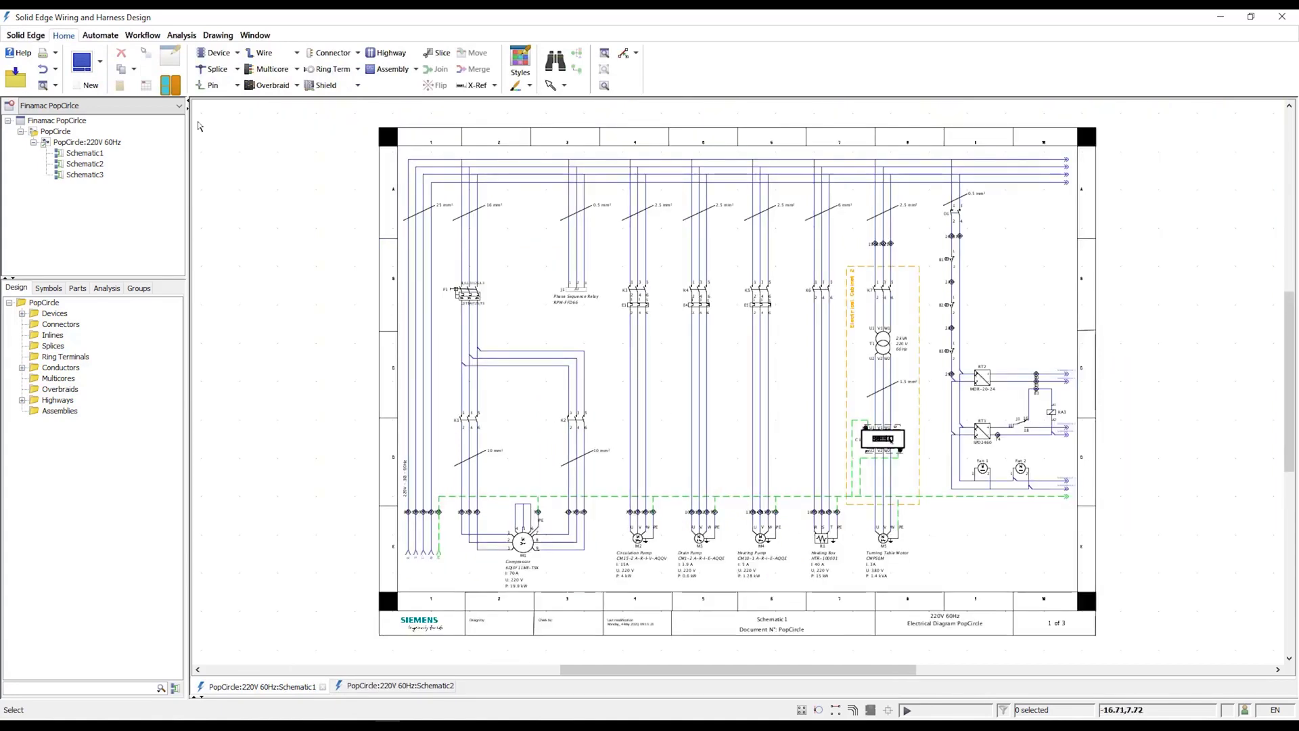
Create a new layout design that includes a diagram named IGA.
left_click(99, 62)
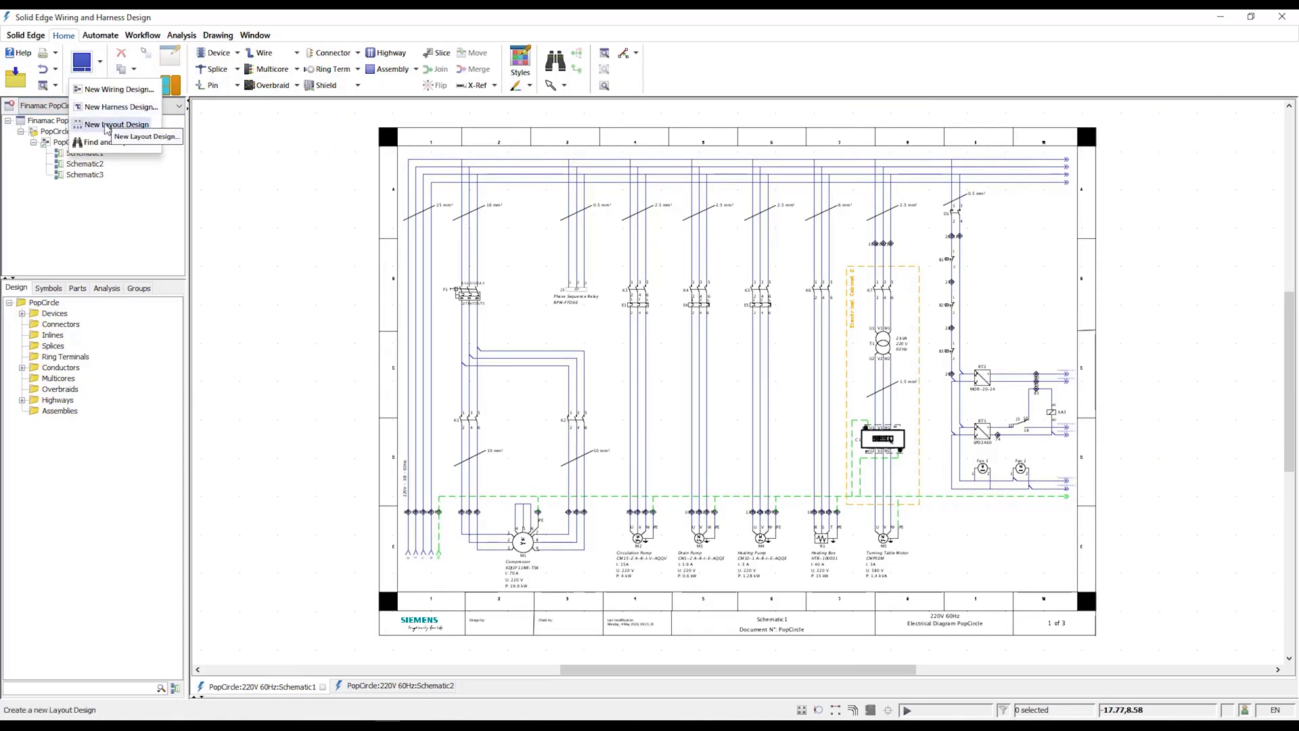
left_click(108, 125)
left_click_drag(569, 482, 481, 476)
type("IGA")
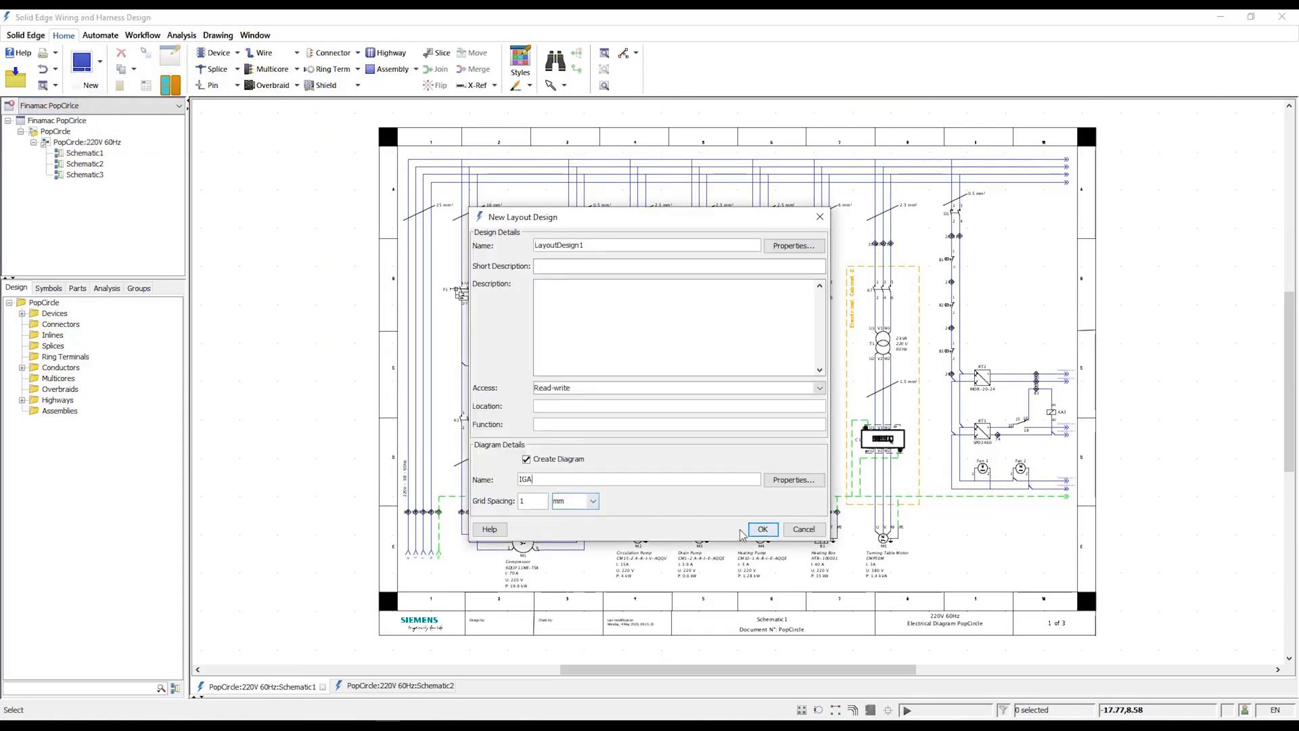
left_click(762, 529)
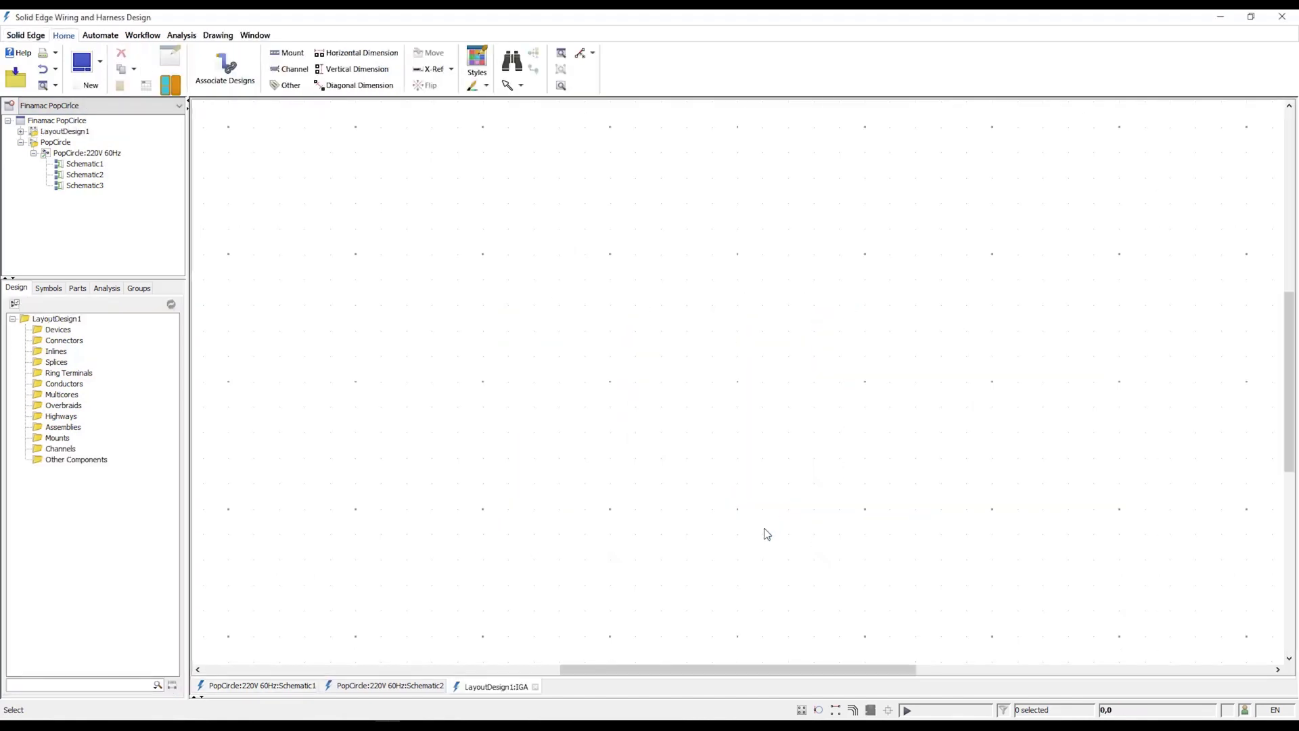
Apply the Layout Border from the Finamac Borders to the IGA diagram.
left_click(218, 35)
left_click(717, 64)
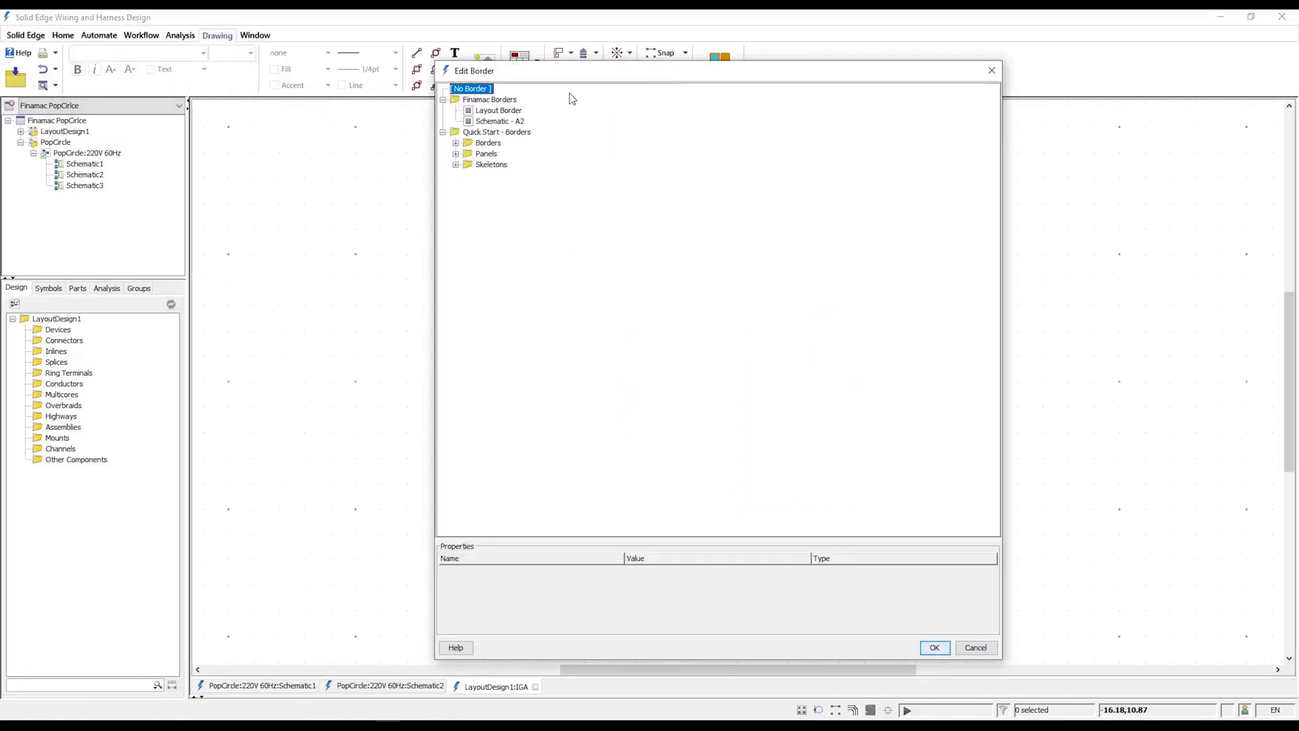
left_click(932, 648)
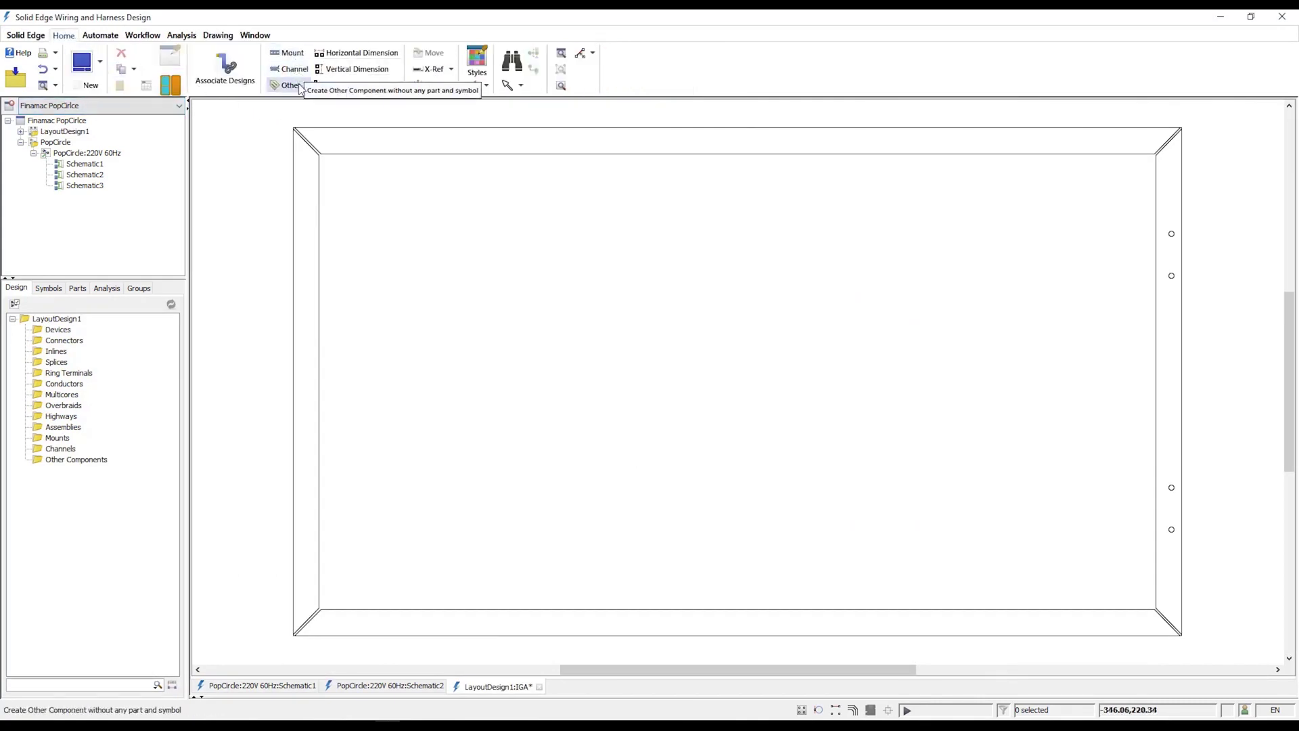
Draw an Other component about 649 by 350 mm inside the border frame and name it Backplate.
left_click(301, 86)
left_click(325, 160)
left_click(1149, 604)
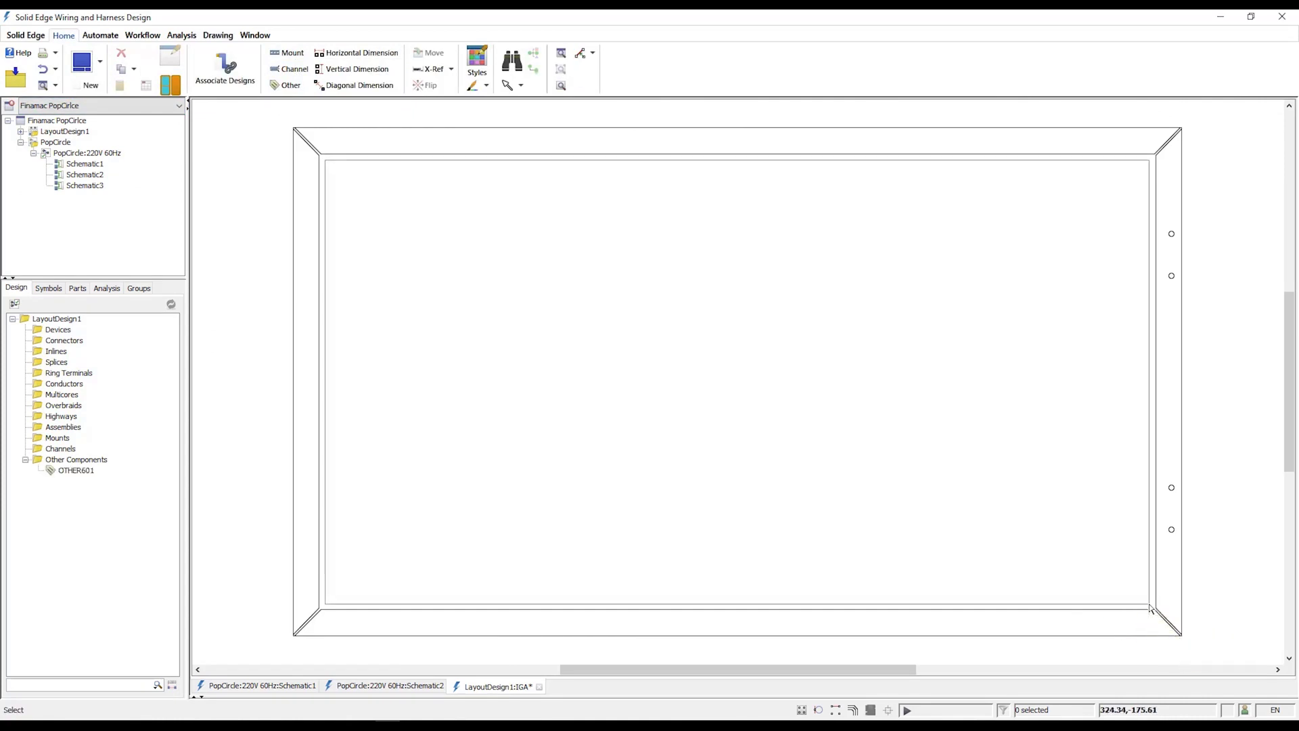
type("Backplate")
scroll(627, 318, "down", 4)
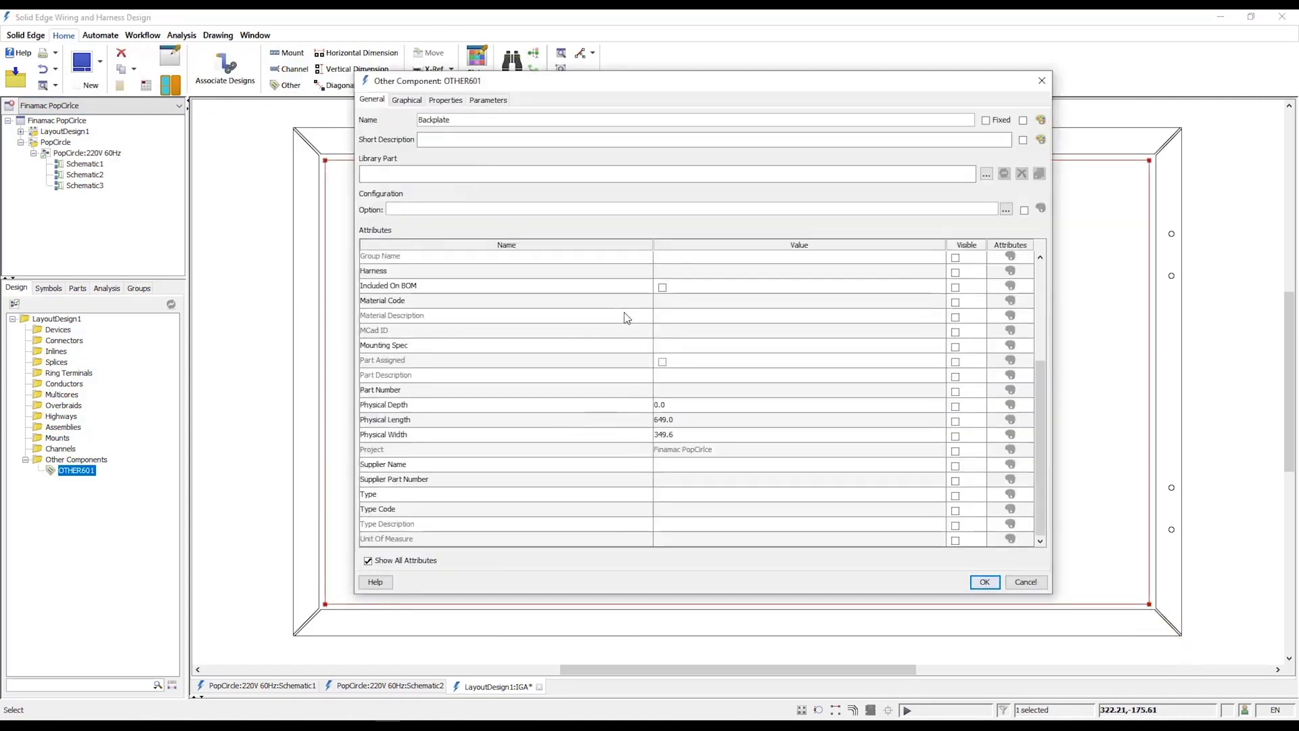
Set the component's type to Backplate, its physical length to 650 and its physical width to 350.
left_click(668, 498)
left_click(683, 524)
left_click(691, 421)
type("650")
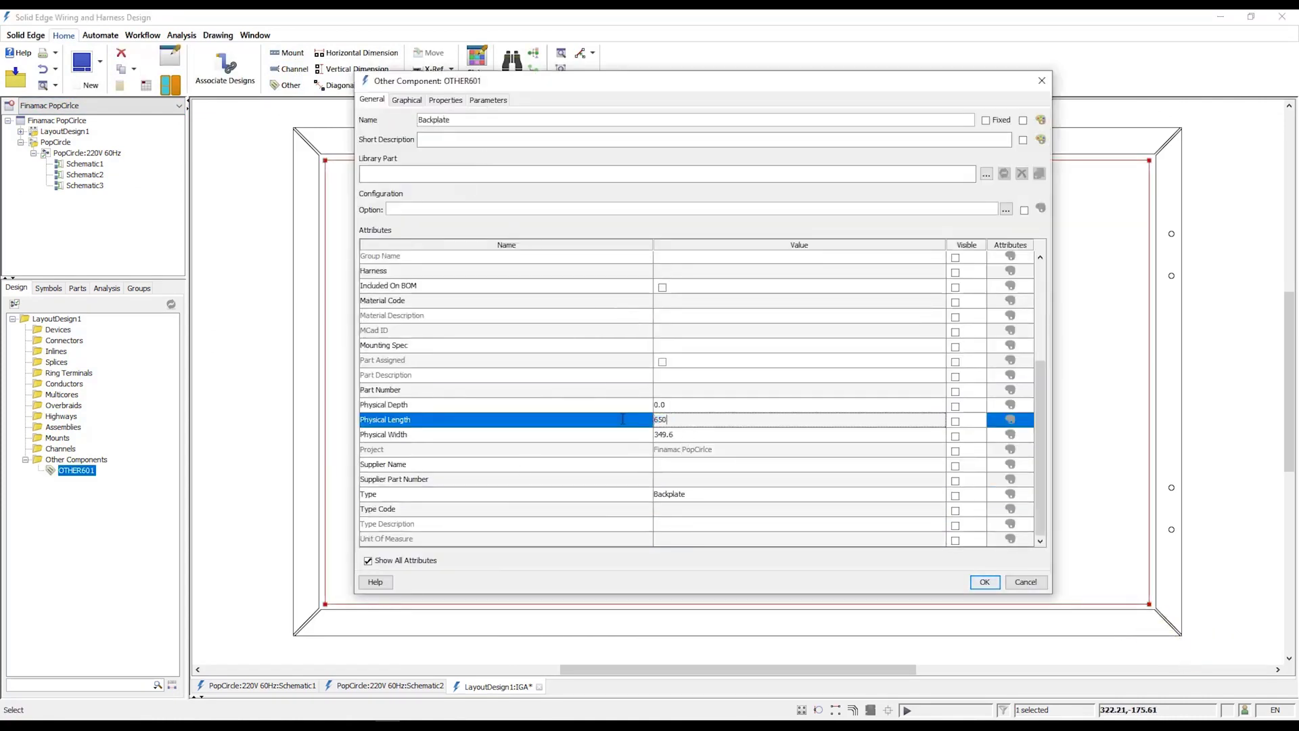
left_click(642, 435)
type("35")
Change the backplate's outline colour to red and apply its properties.
left_click(411, 105)
left_click(627, 120)
left_click(626, 174)
left_click(985, 582)
left_click(760, 426)
Draw a horizontal channel about 630 mm long and 40 mm wide along the backplate's upper edge.
left_click(292, 69)
left_click(339, 204)
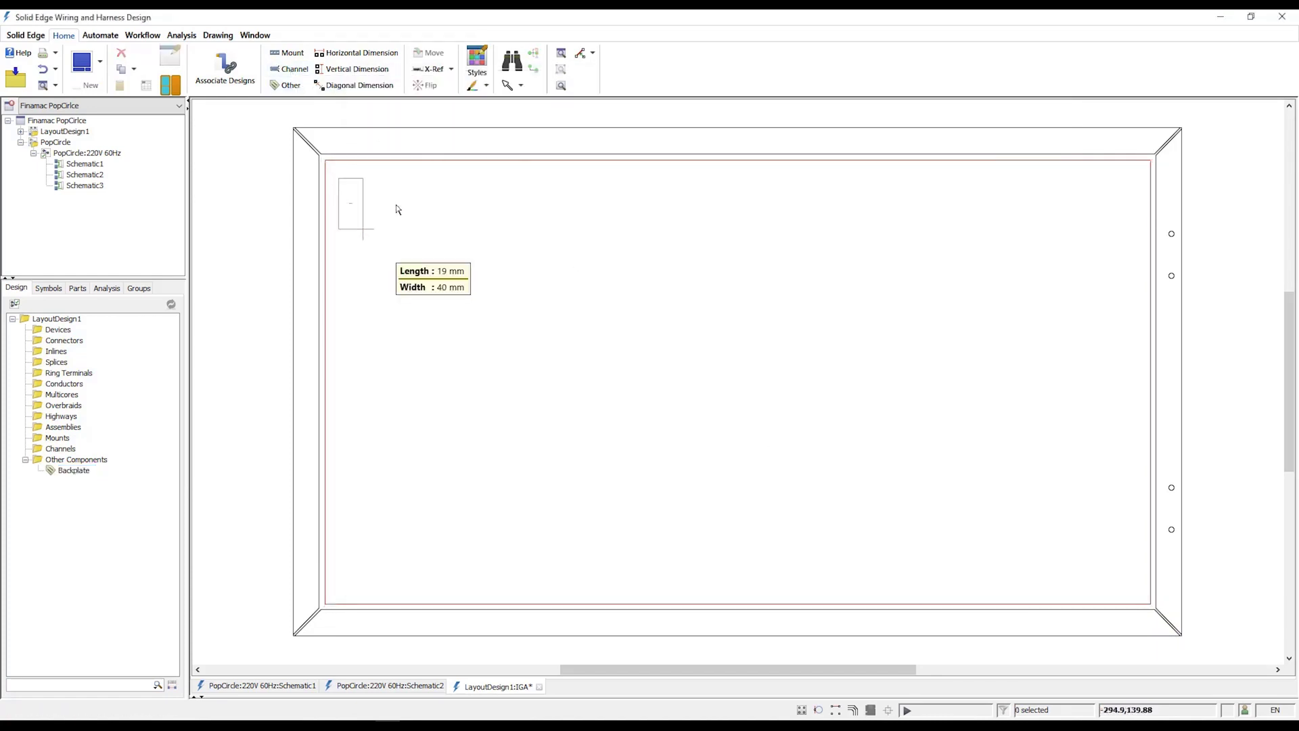
left_click(1139, 222)
Examine the upper channel's physical dimensions and the available channel types.
double_click(484, 231)
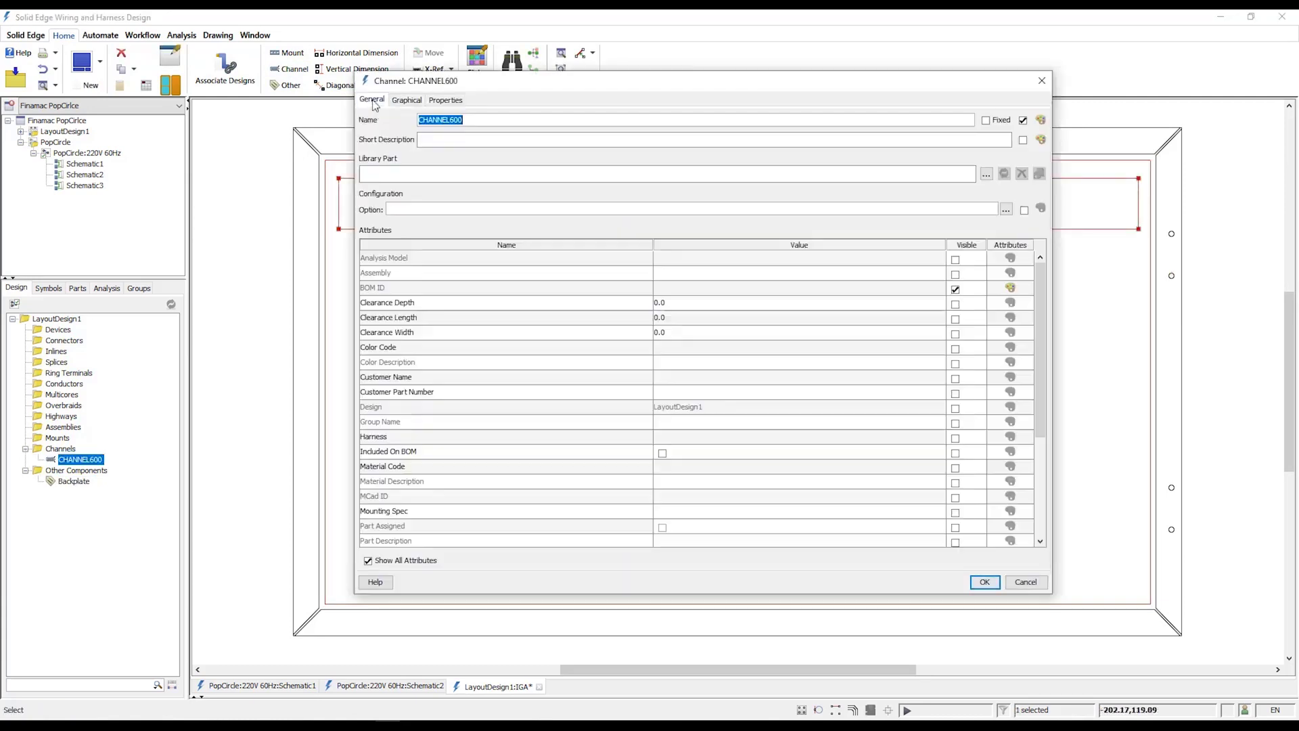
left_click(718, 495)
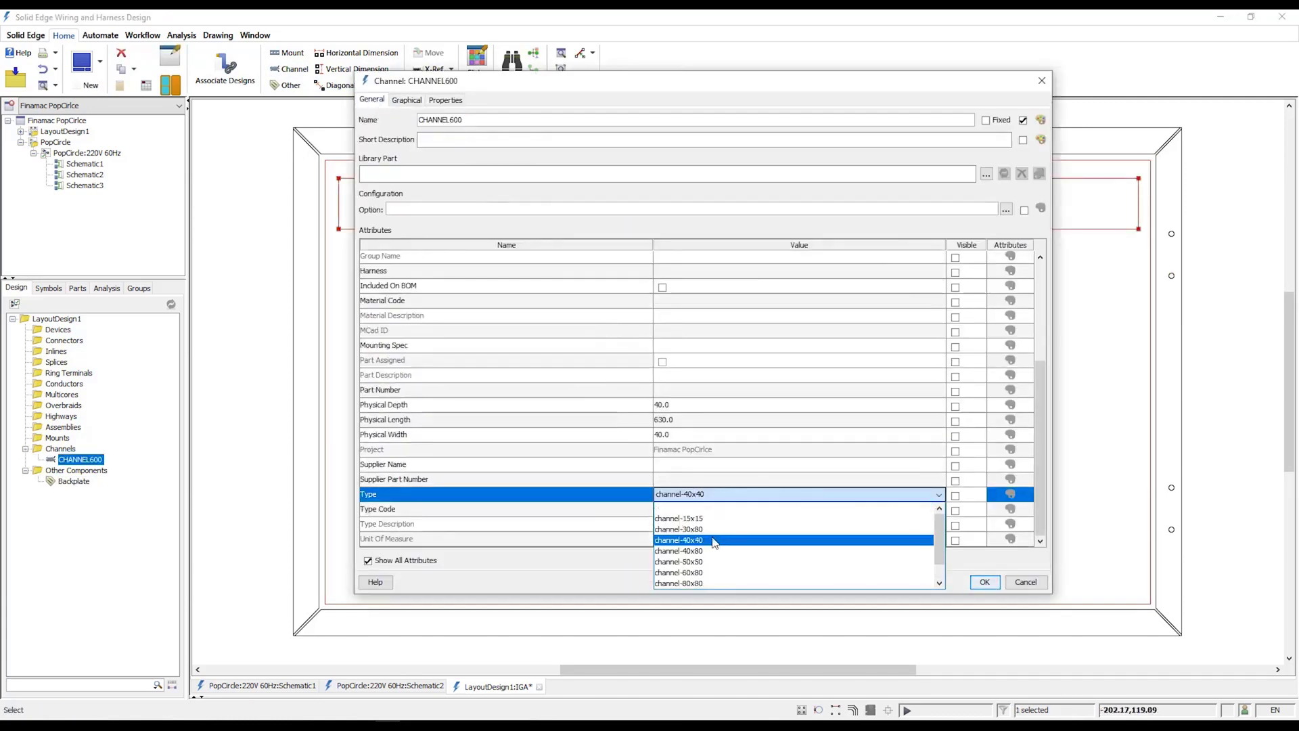
left_click(1023, 583)
left_click(396, 284)
Draw a vertical channel downward from the left end of the upper channel.
left_click(290, 68)
left_click(364, 229)
left_click(370, 451)
Copy the upper channel and place the copy at the lower end of the vertical channel.
left_click(462, 229)
key("ctrl+c")
key("ctrl+v")
left_click(739, 479)
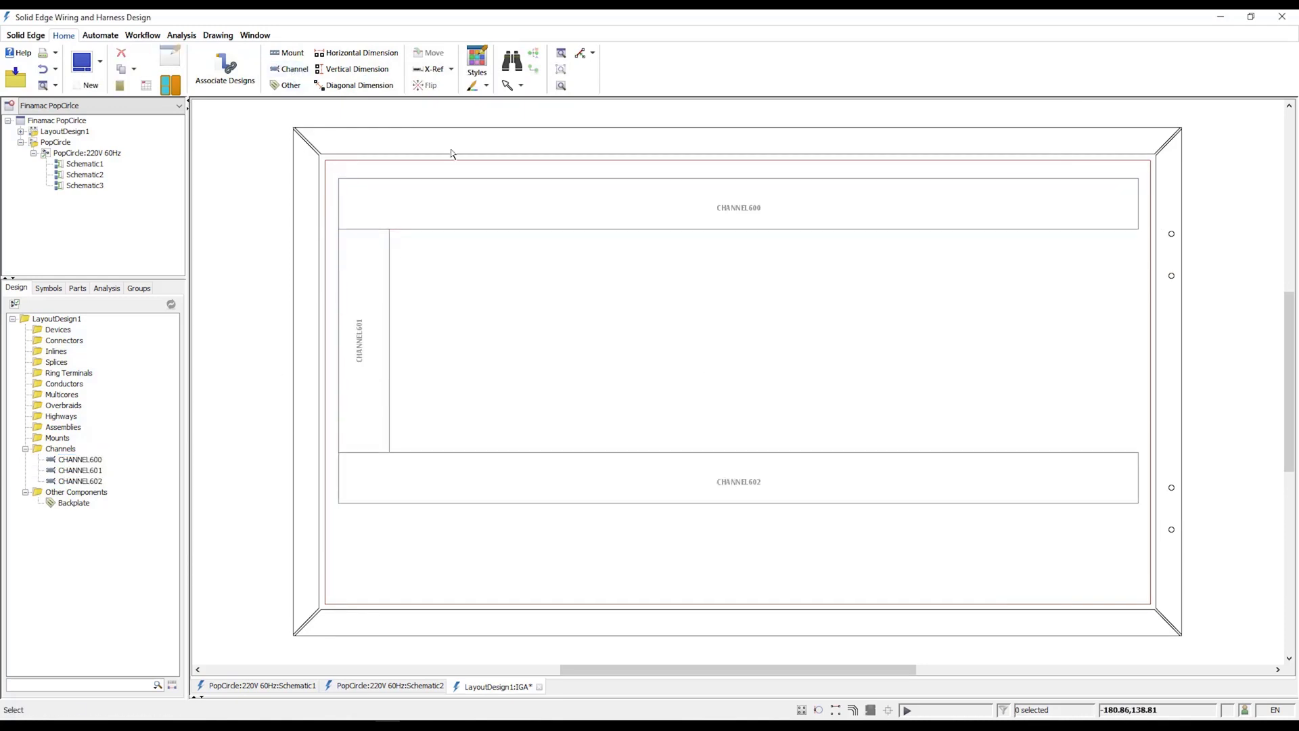
Place a horizontal 35 mm wide mounting rail between the two horizontal channels, right of the vertical channel.
left_click(289, 69)
left_click(401, 343)
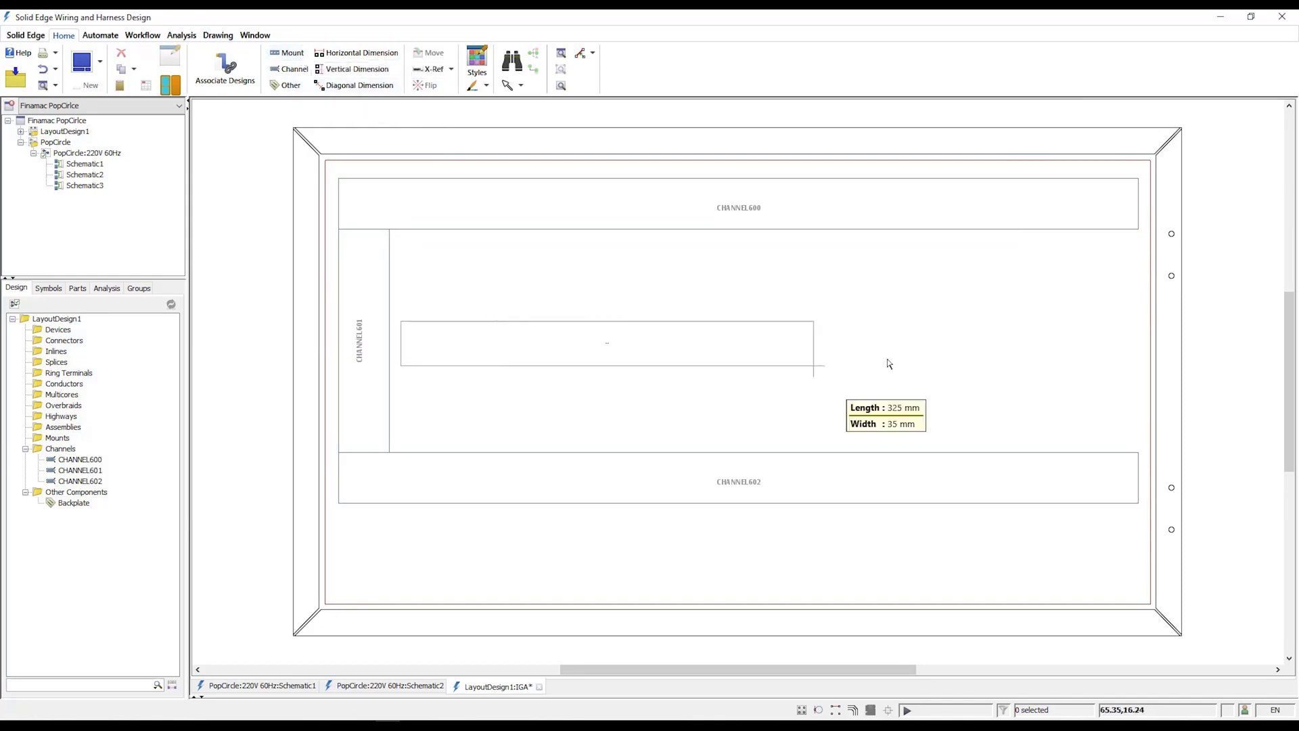
left_click(1134, 359)
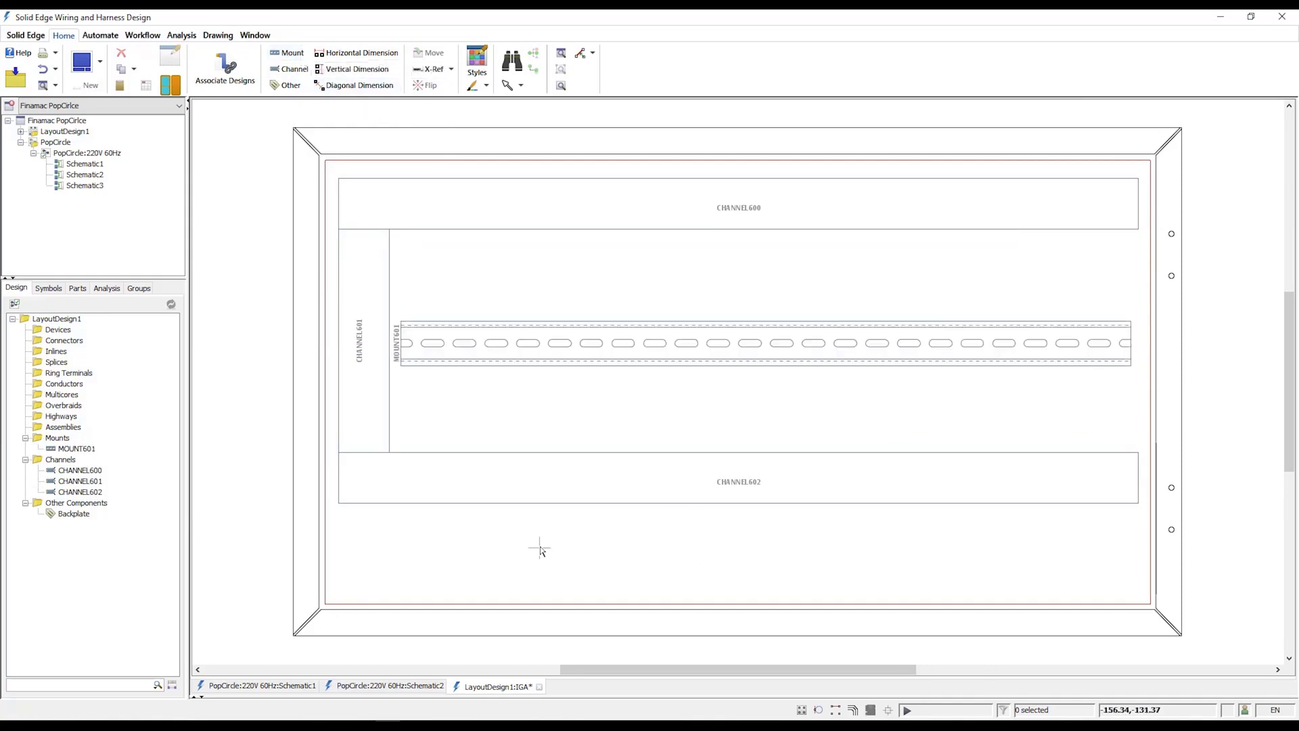
Place a second mounting rail about 450 mm long below the lower channel and shift it slightly right.
left_click(459, 559)
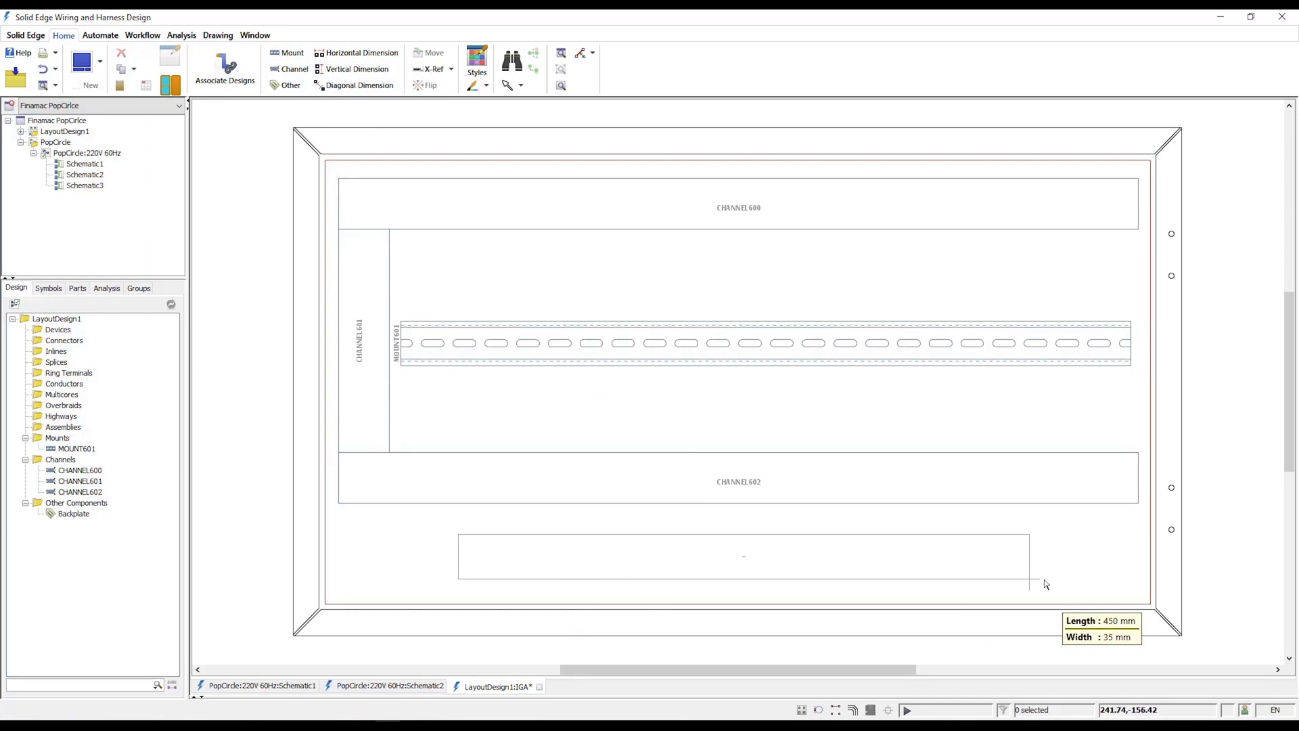
left_click(1029, 574)
left_click_drag(534, 536, 550, 536)
left_click(439, 533)
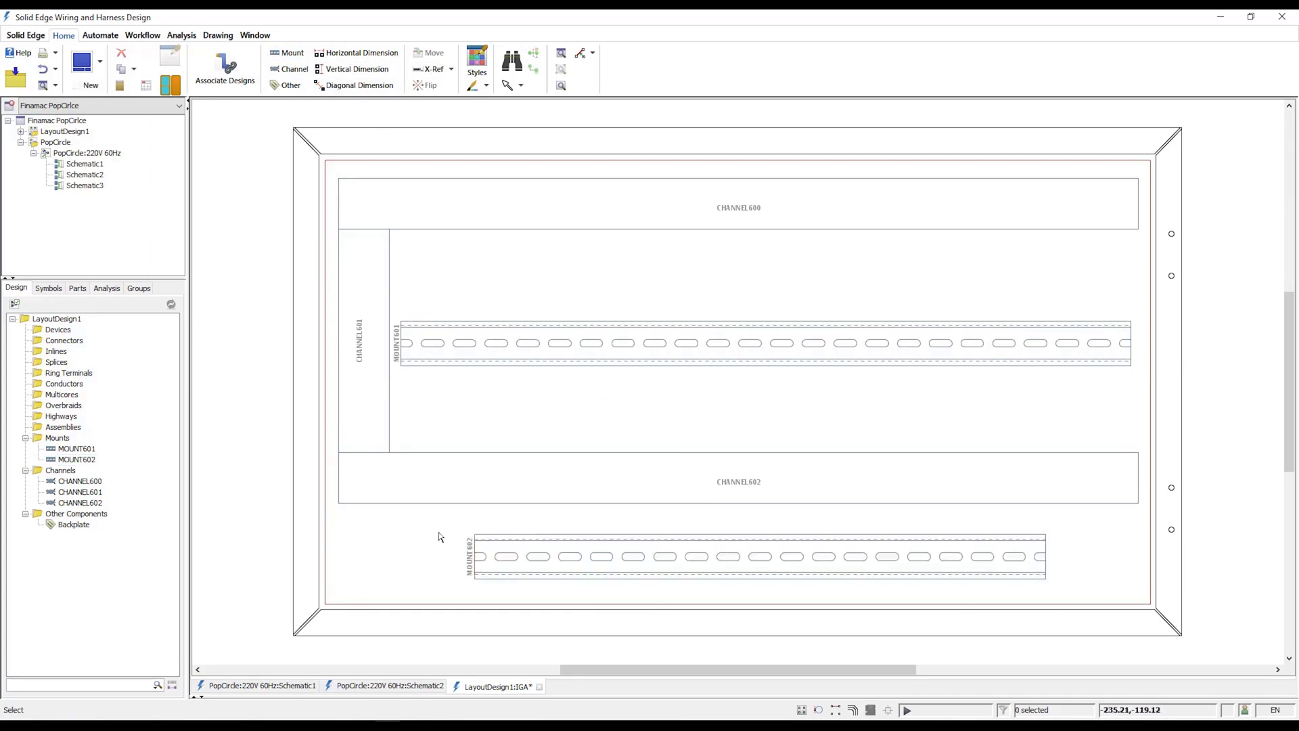
Examine the lower mounting rail's physical dimensions and type options.
double_click(536, 542)
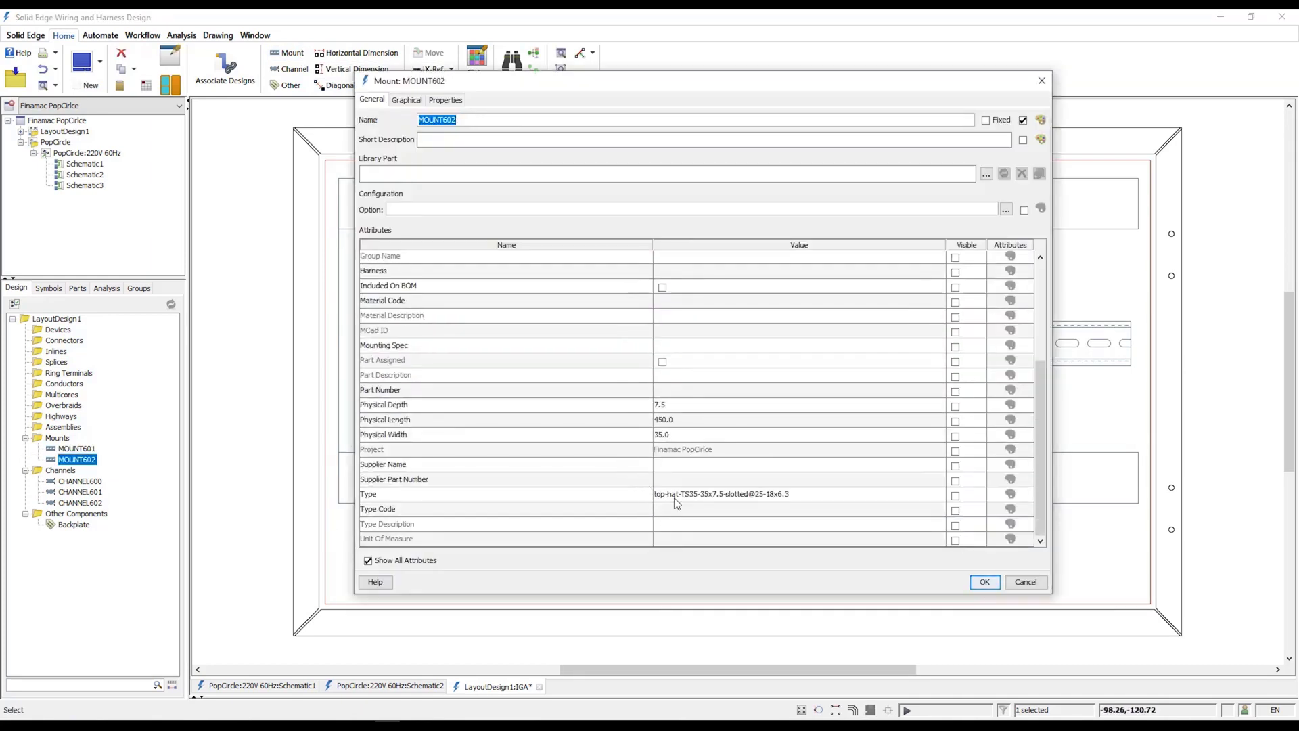
left_click(675, 499)
left_click(984, 582)
left_click(760, 512)
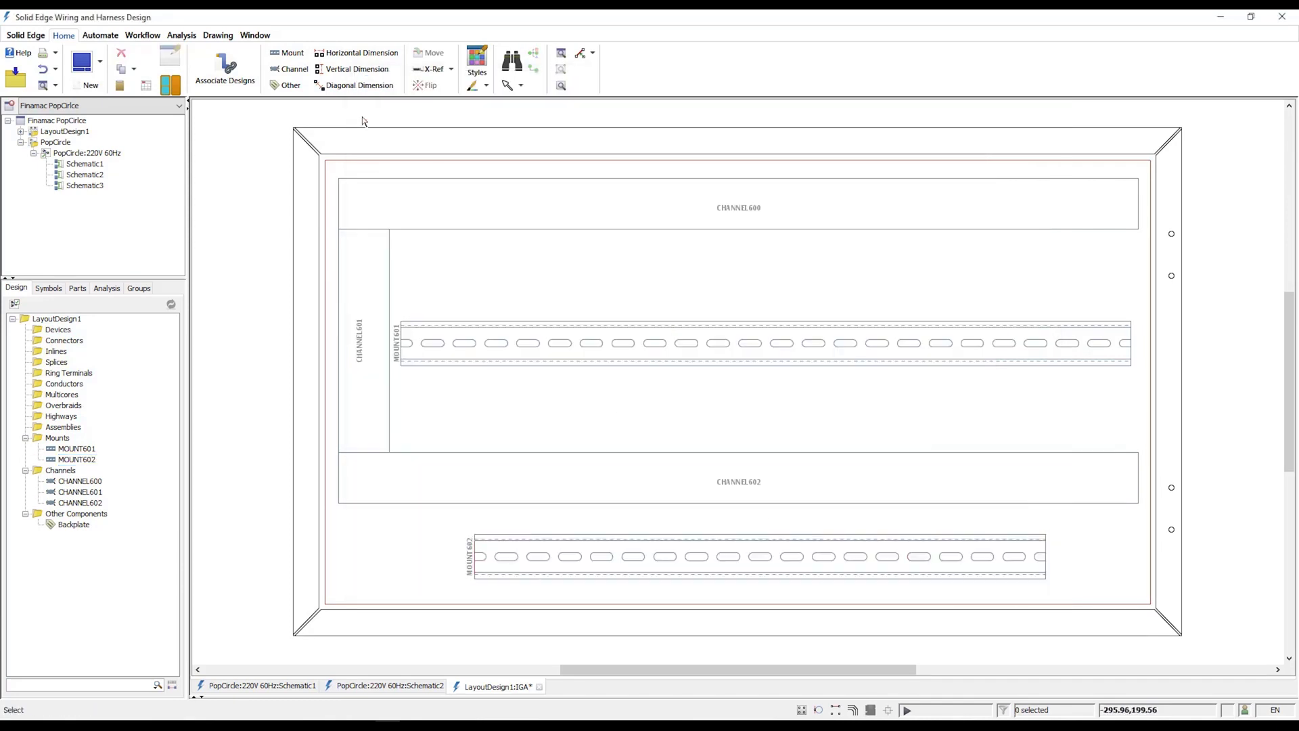
Add a horizontal dimension for the backplate's overall length above the cabinet frame.
left_click(356, 53)
left_click(325, 161)
left_click(1151, 160)
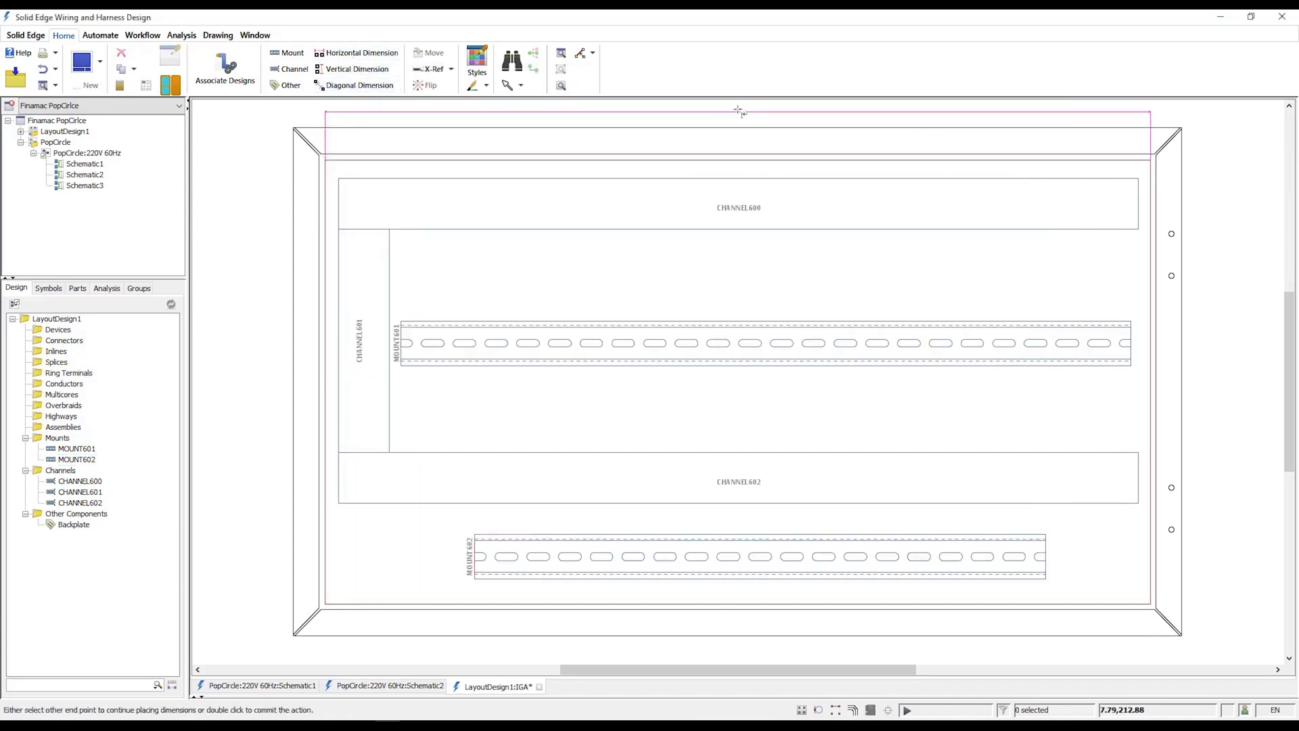
left_click(737, 108)
Add a vertical dimension for the backplate's full height to the right of the cabinet frame.
left_click(1151, 161)
left_click(1150, 604)
left_click(1251, 383)
Add chained vertical dimensions from the backplate's top edge through the upper channel, upper rail, lower channel and lower rail.
left_click(1151, 160)
left_click(1138, 179)
left_click(1131, 322)
left_click(1138, 452)
left_click(1045, 535)
double_click(1222, 365)
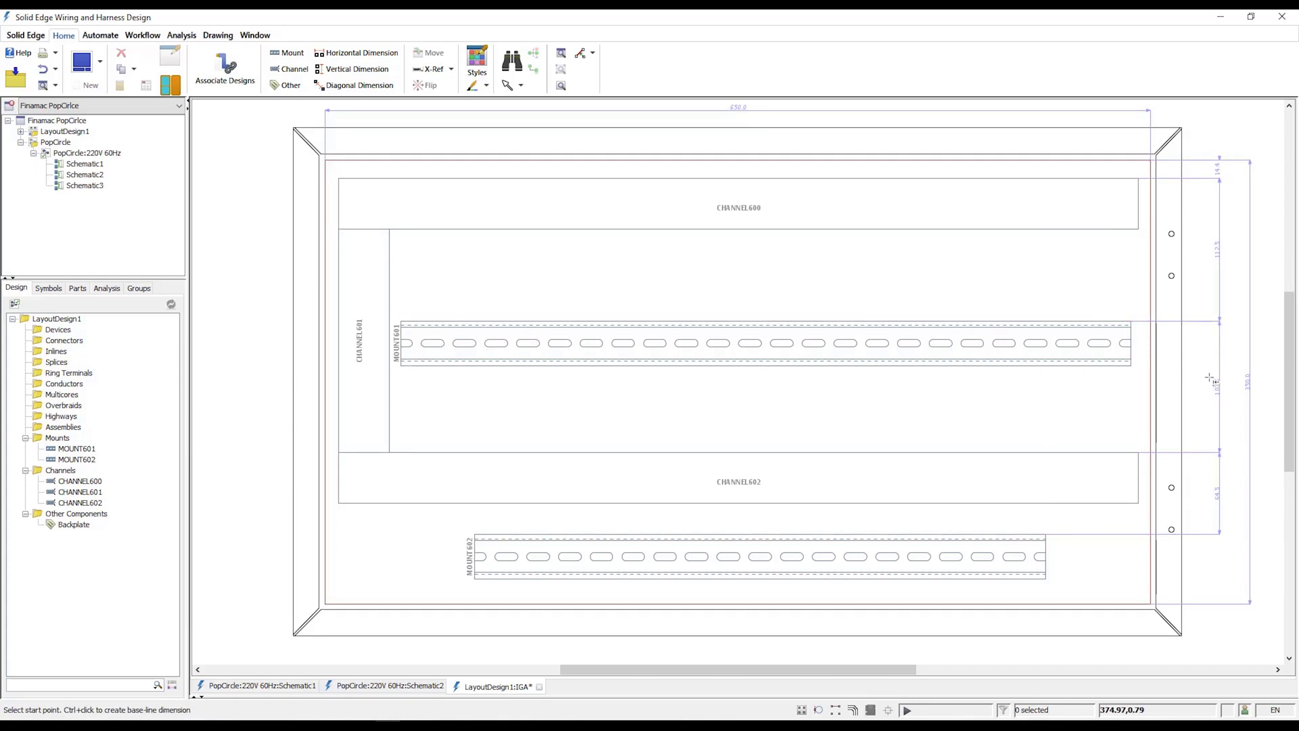
Associate the PopCircle:220V 60Hz wiring design with the layout design.
left_click(242, 77)
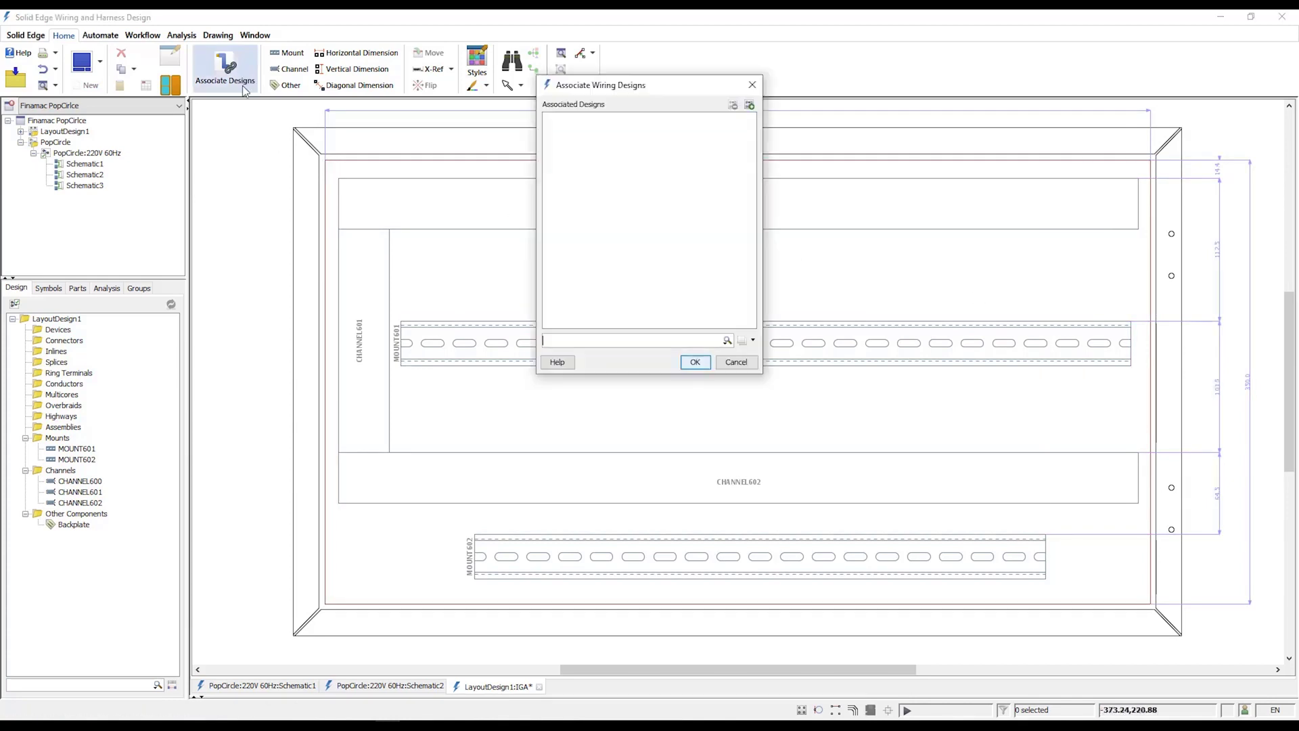
left_click(749, 105)
left_click(584, 103)
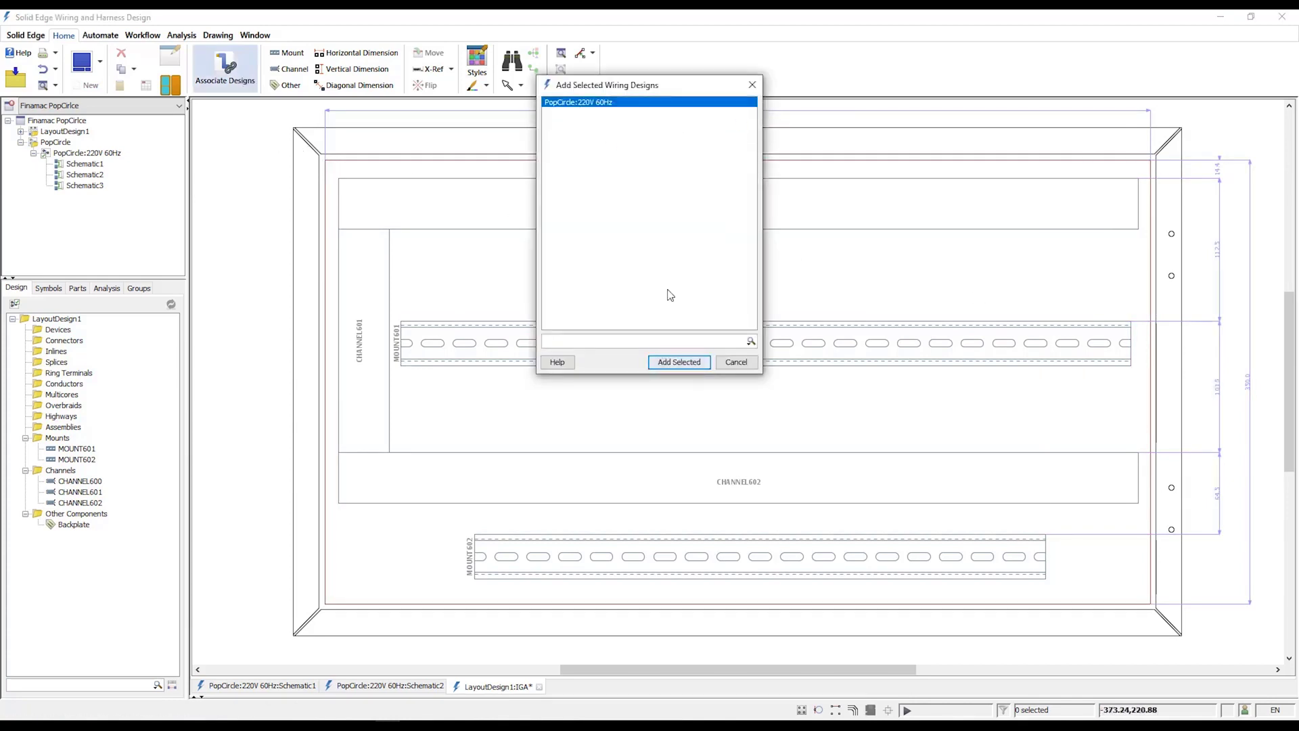
left_click(680, 362)
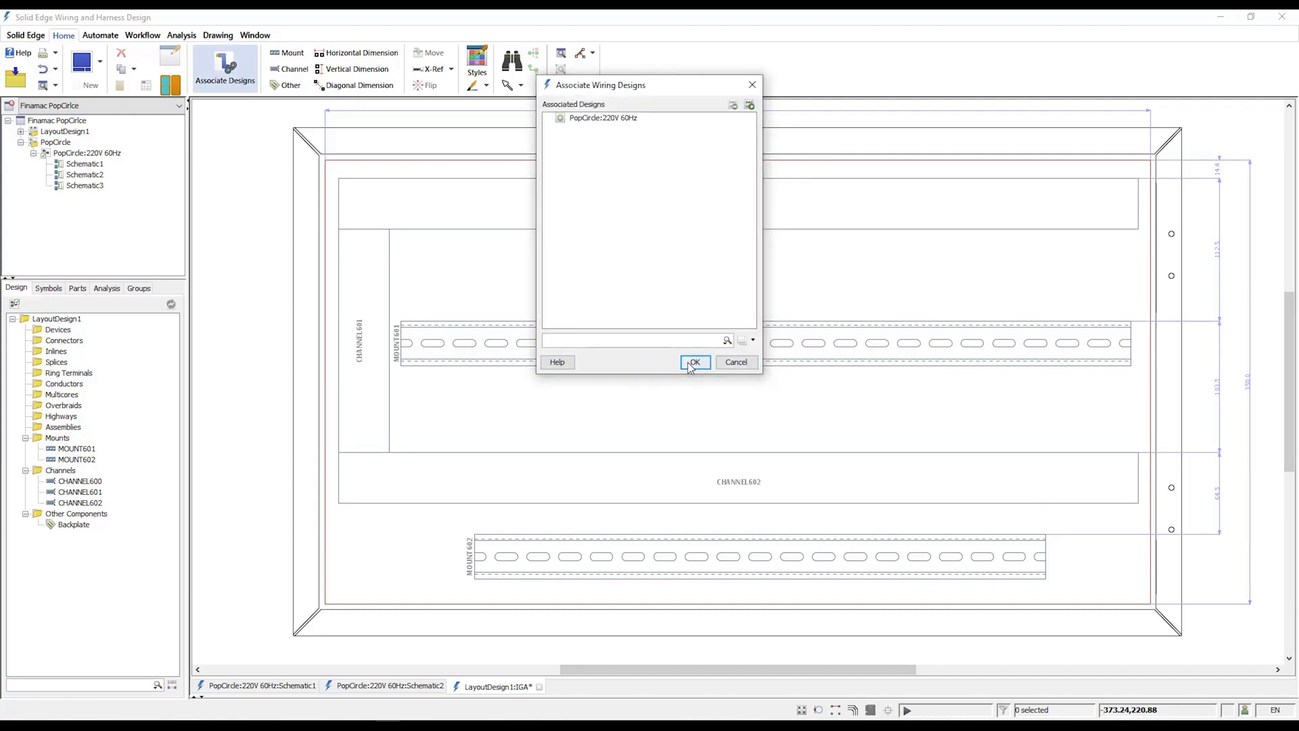
left_click(694, 362)
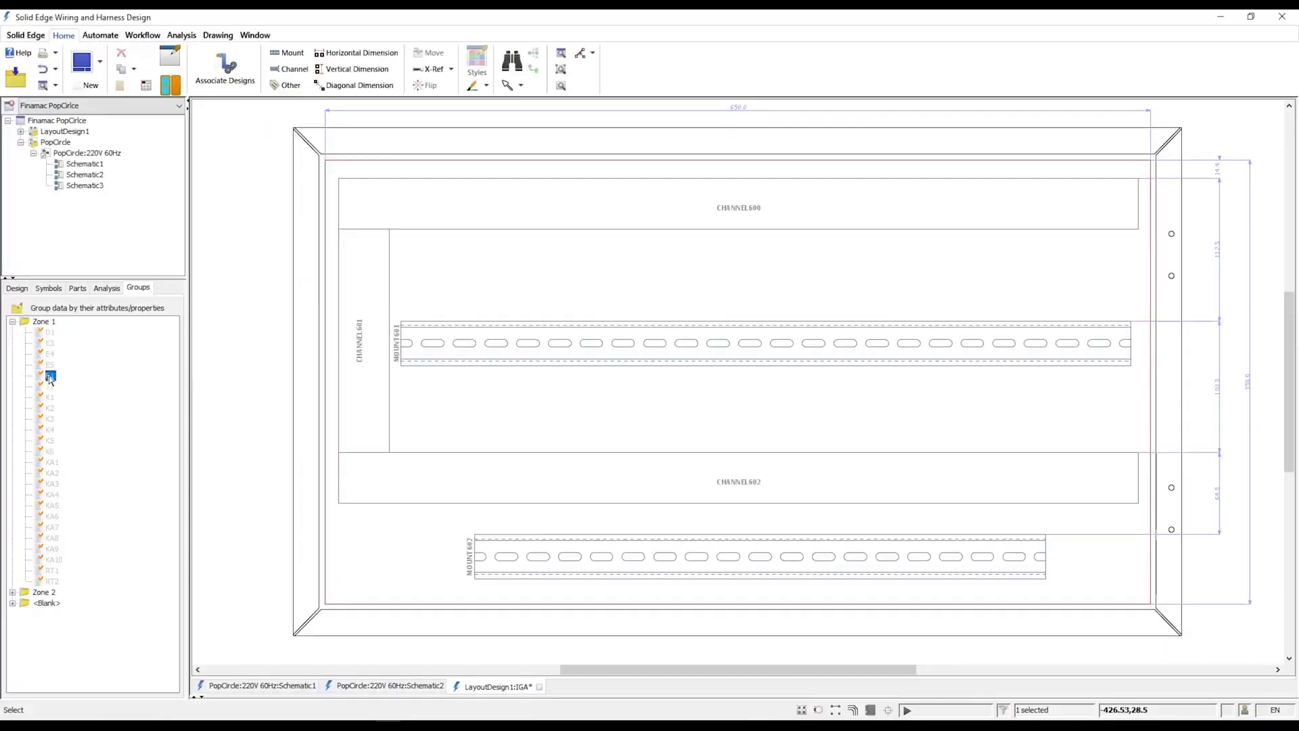
Place device F1 from the Zone 1 group upright at the left end of the upper rail.
right_click(50, 374)
left_click(85, 481)
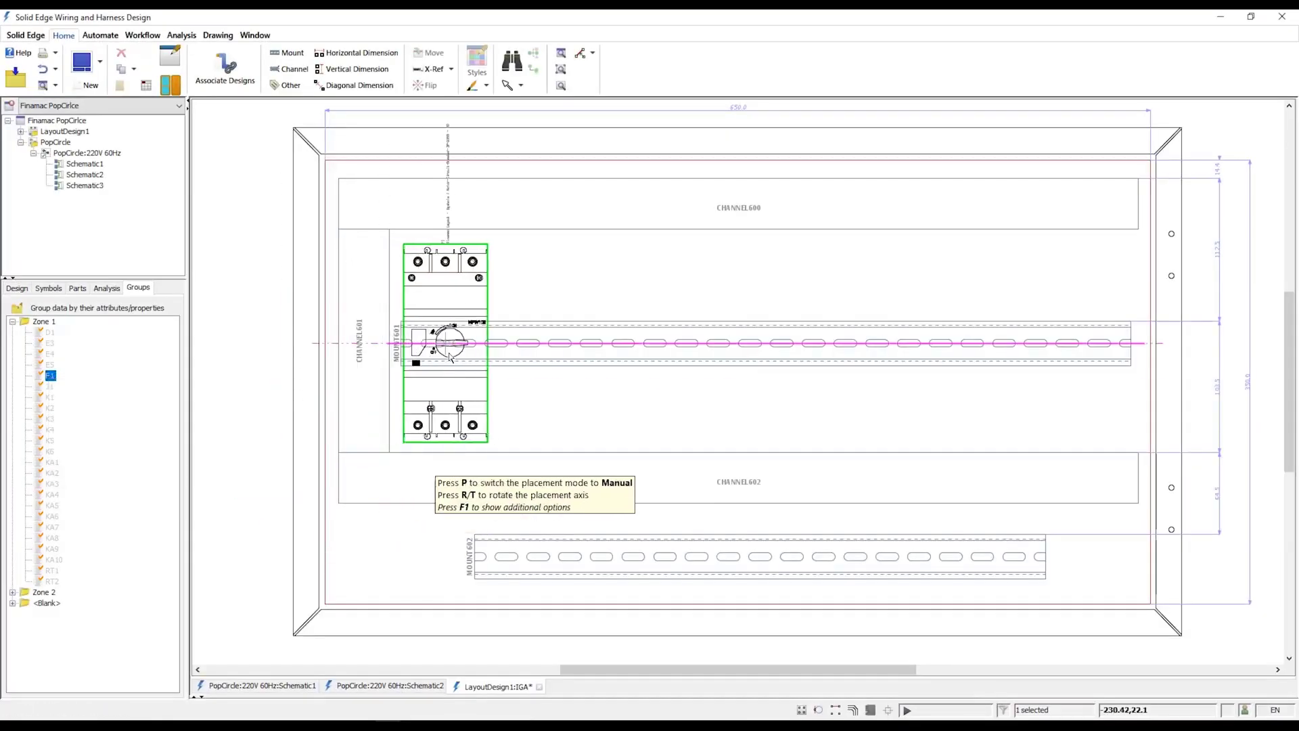
key("r")
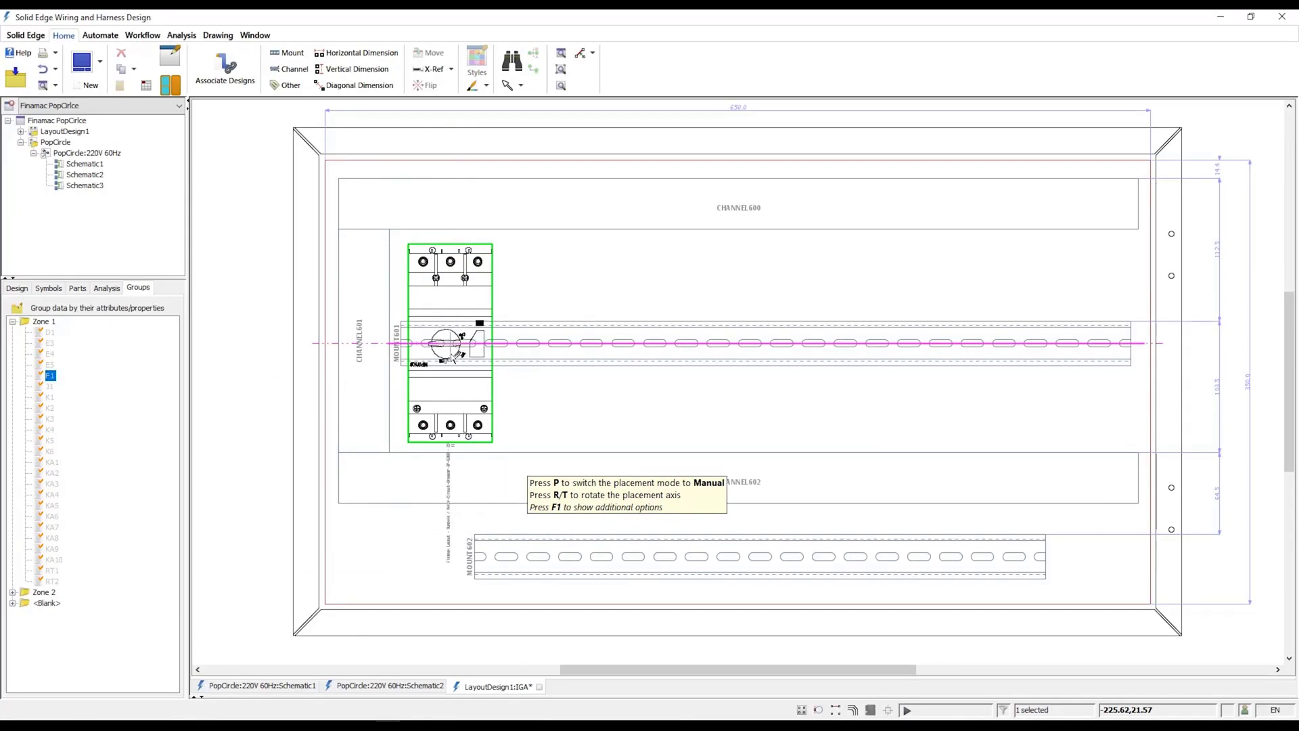
key("r")
left_click(452, 357)
Place devices K1 and K2 side by side on the upper rail directly right of F1.
left_click(50, 397)
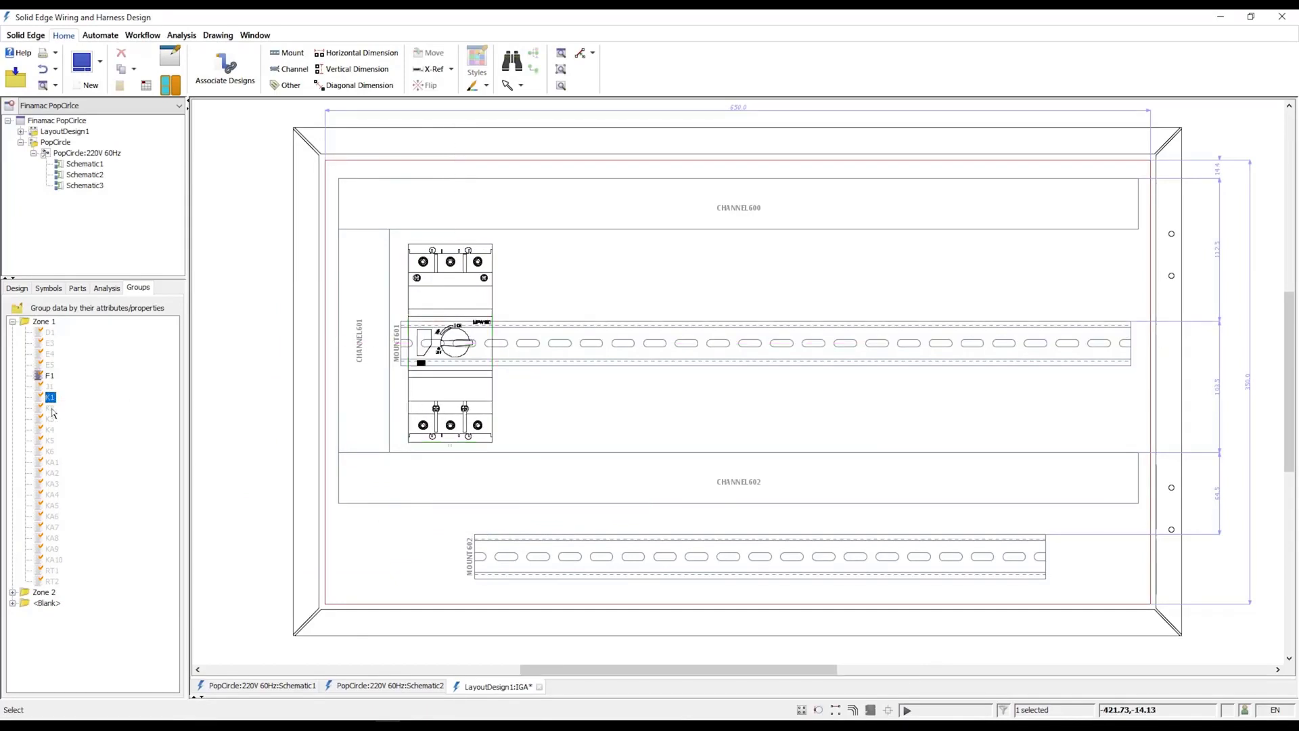
right_click(51, 412)
left_click(85, 516)
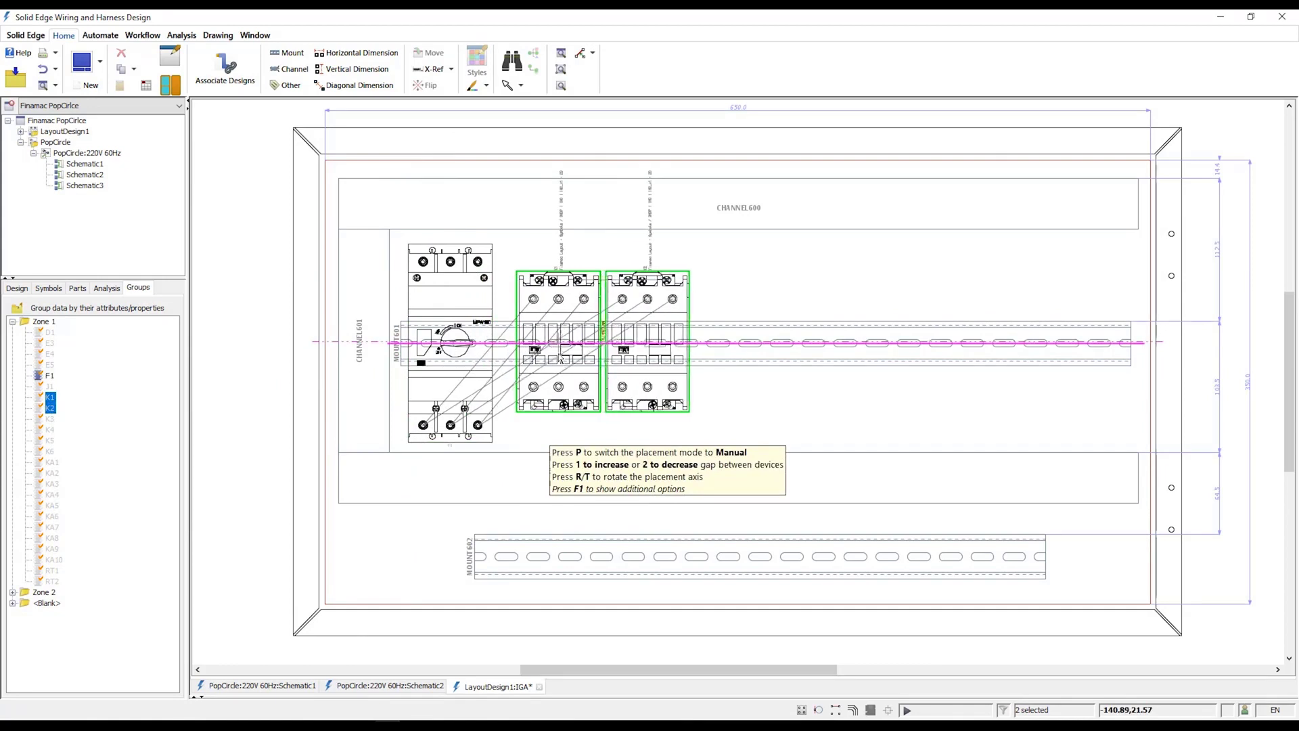
left_click(539, 358)
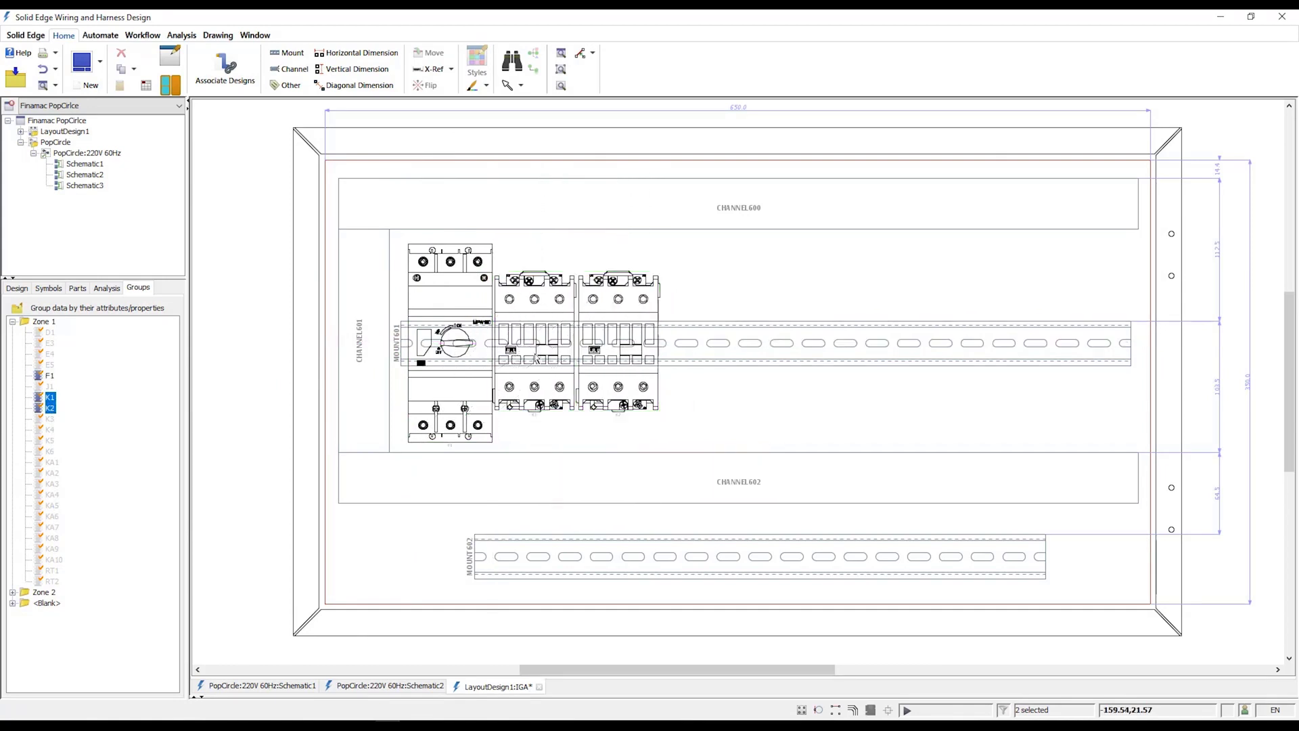
Place K3 individually on the upper rail beside K2, followed by K4, K5 and K6 as a group.
left_click(51, 451)
right_click(52, 460)
left_click(85, 563)
key("F1")
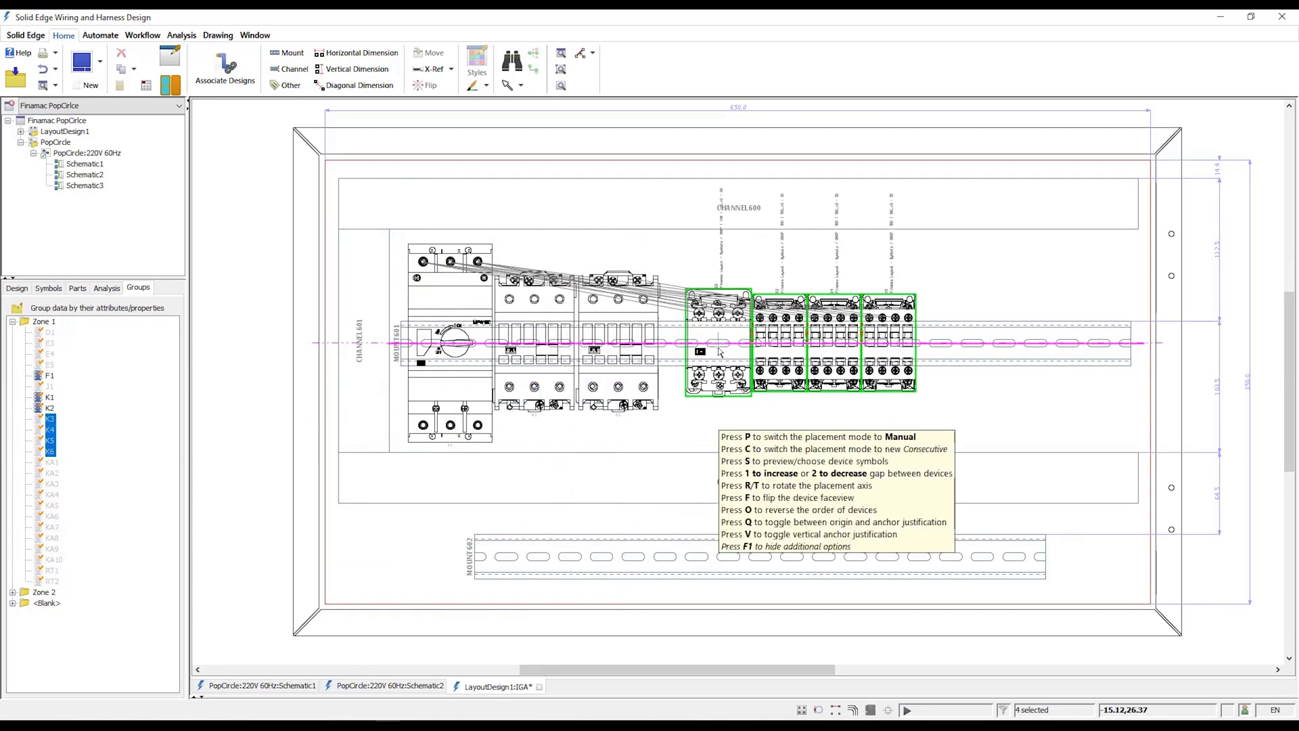
key("p")
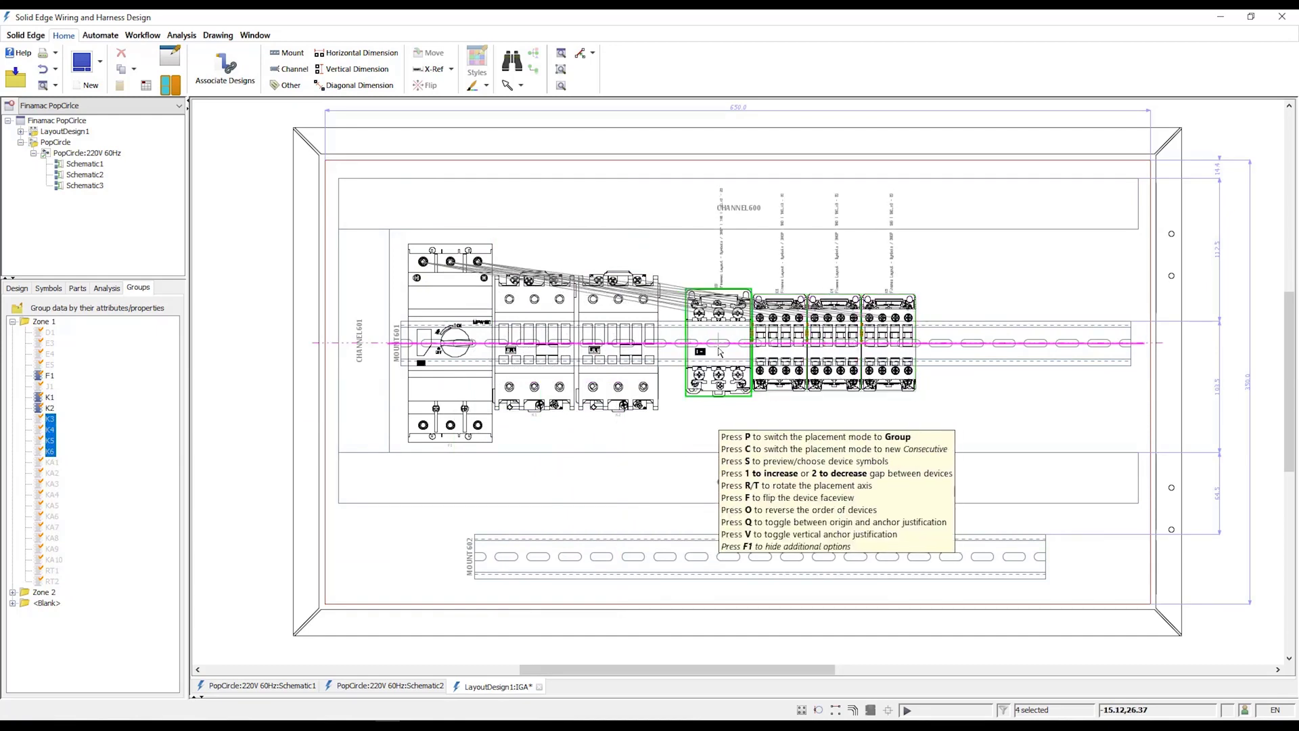
left_click(701, 350)
key("p")
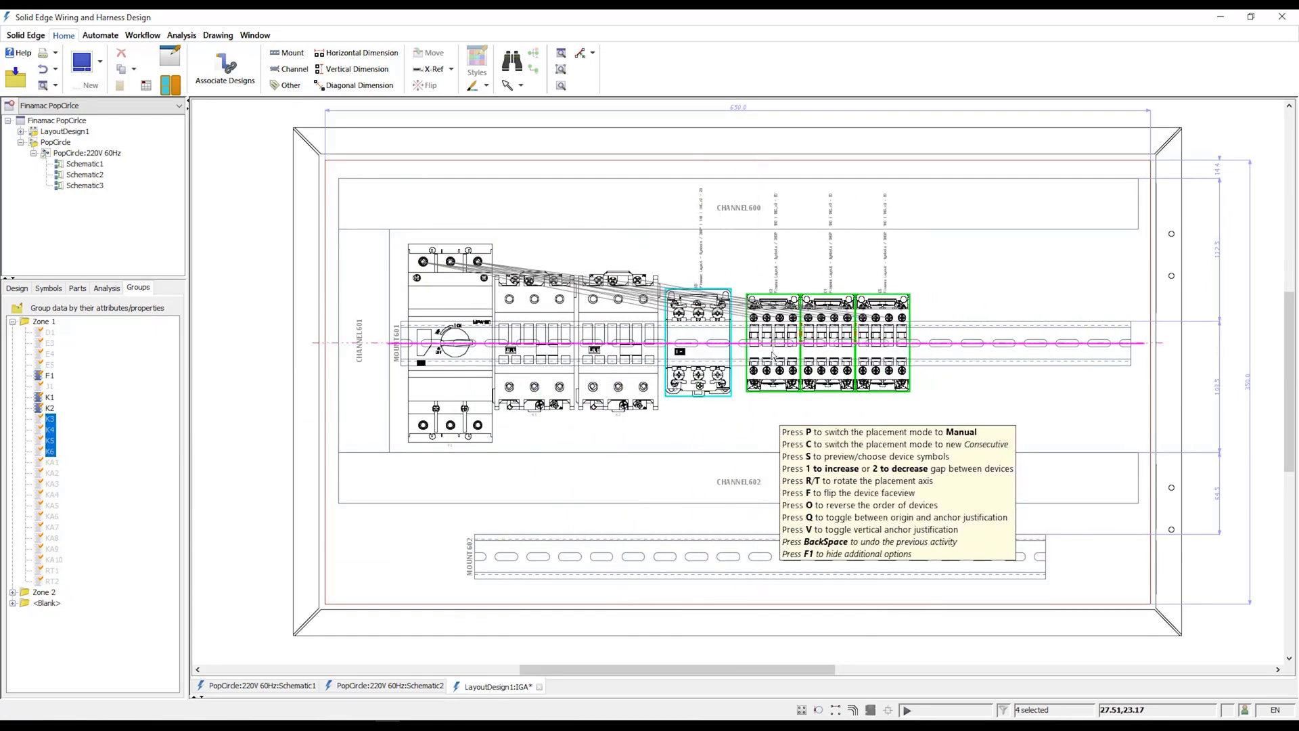
left_click(789, 329)
Place KA1 to KA10, J1, RT1, RT2 and D1 together on the upper rail right of K6.
left_click(52, 462)
left_click(54, 560, "shift")
left_click(50, 386, "ctrl")
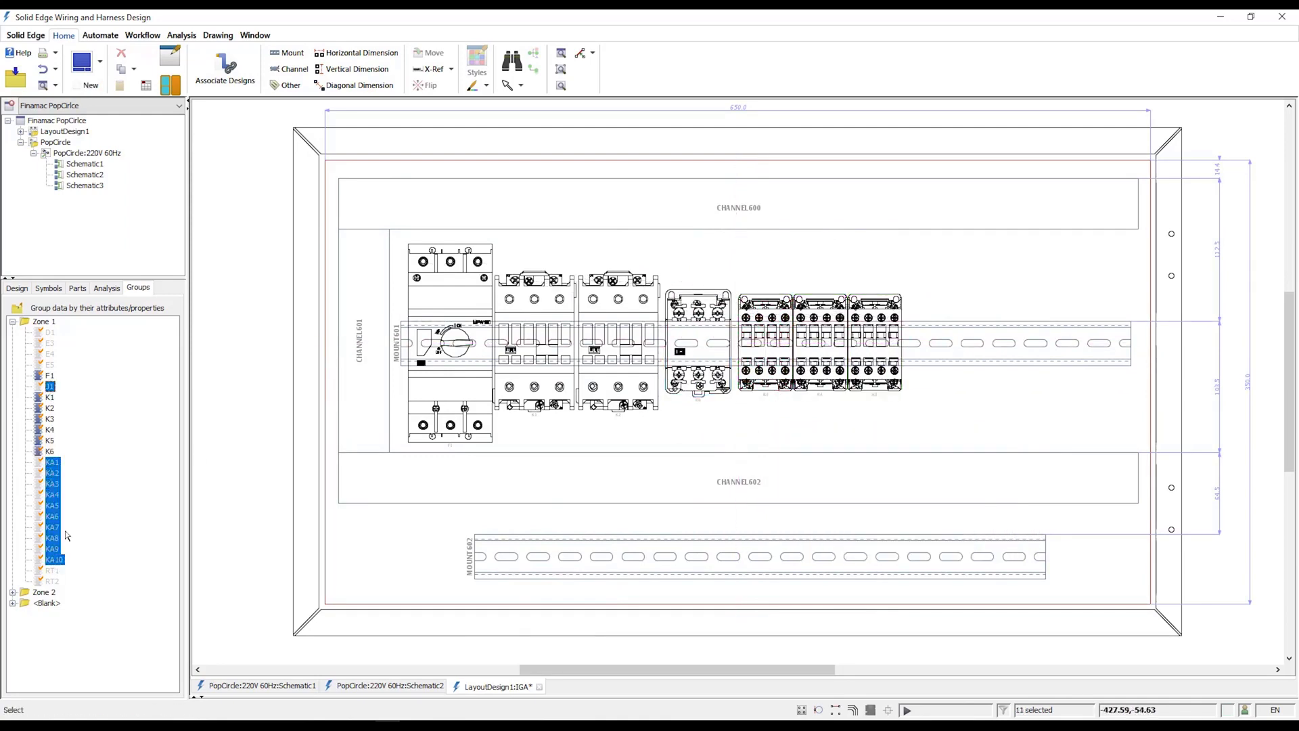
left_click(52, 332, "ctrl")
right_click(52, 332)
left_click(80, 438)
left_click(910, 332)
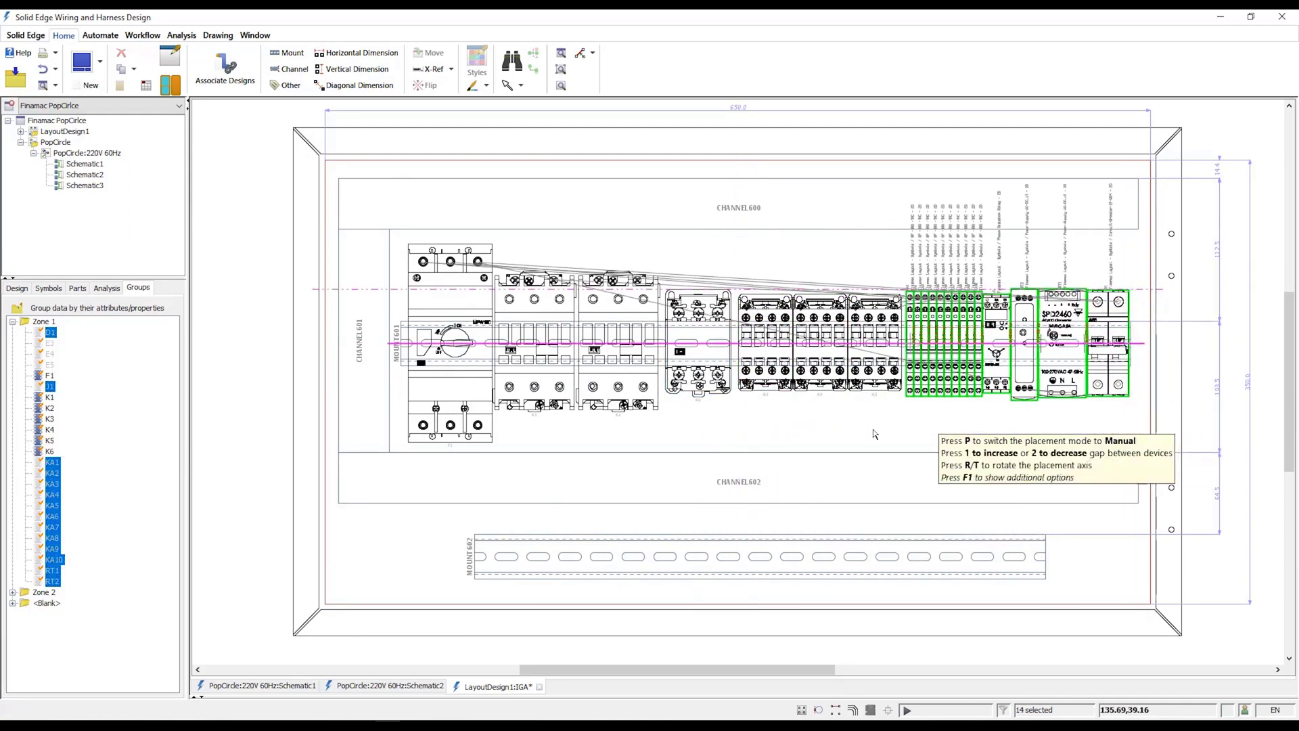
Place the three Zone 1 devices listed between D1 and F1 directly beneath K4, K5 and K6.
left_click(50, 343)
left_click(50, 365, "shift")
right_click(51, 365)
left_click(87, 471)
left_click(765, 420)
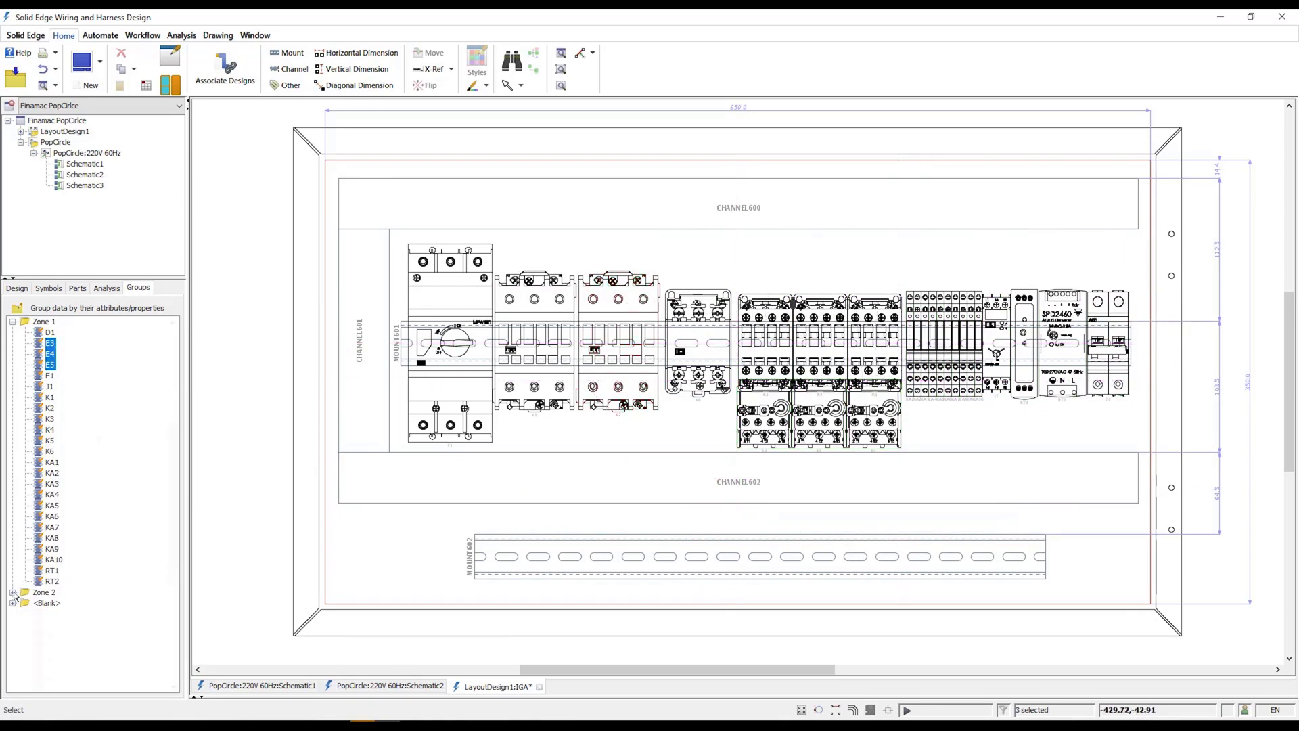
Place the Zone 2 terminals in groups along the lower mounting rail.
left_click(12, 592)
left_click_drag(175, 461, 184, 568)
scroll(95, 575, "down", 2)
left_click(48, 685)
right_click(47, 685)
left_click(81, 699)
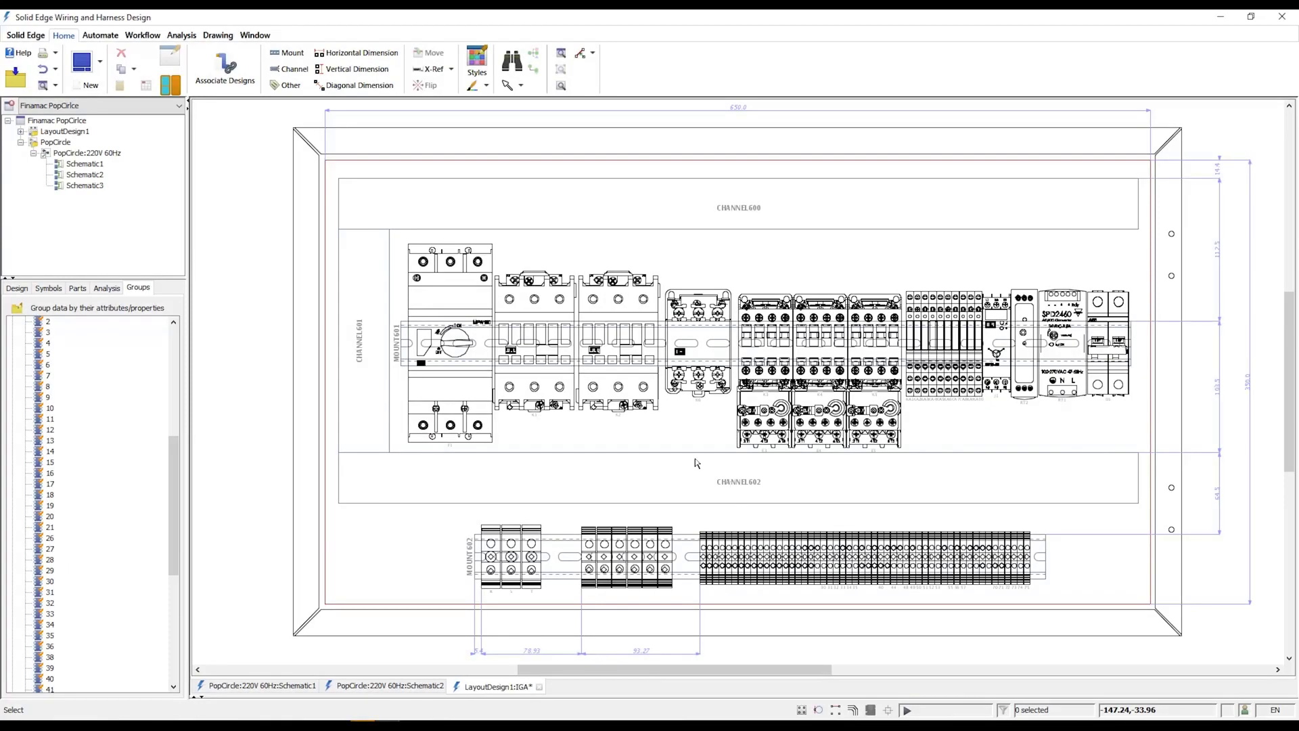
Assign BOM IDs to the devices in the cabinet layout.
middle_click_drag(688, 480, 623, 422)
scroll(1227, 261, "up", 3)
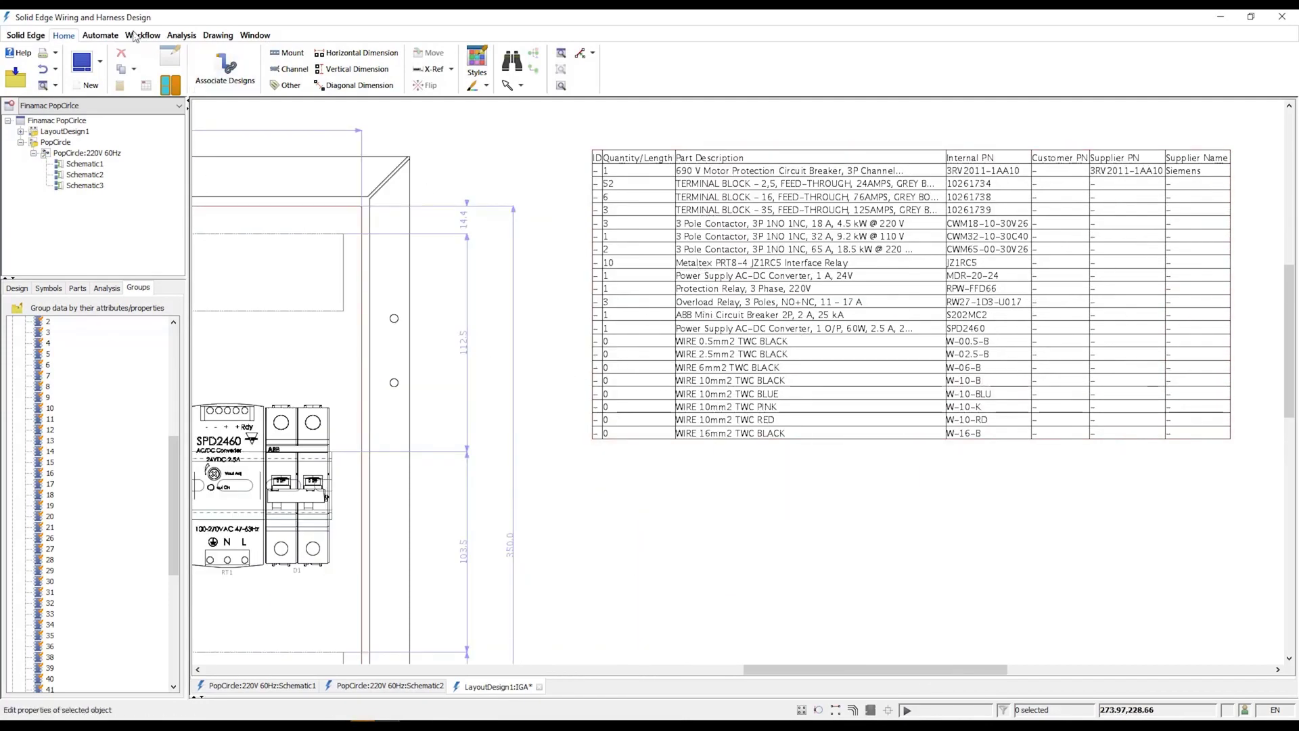
left_click(101, 36)
left_click(163, 69)
left_click(163, 107)
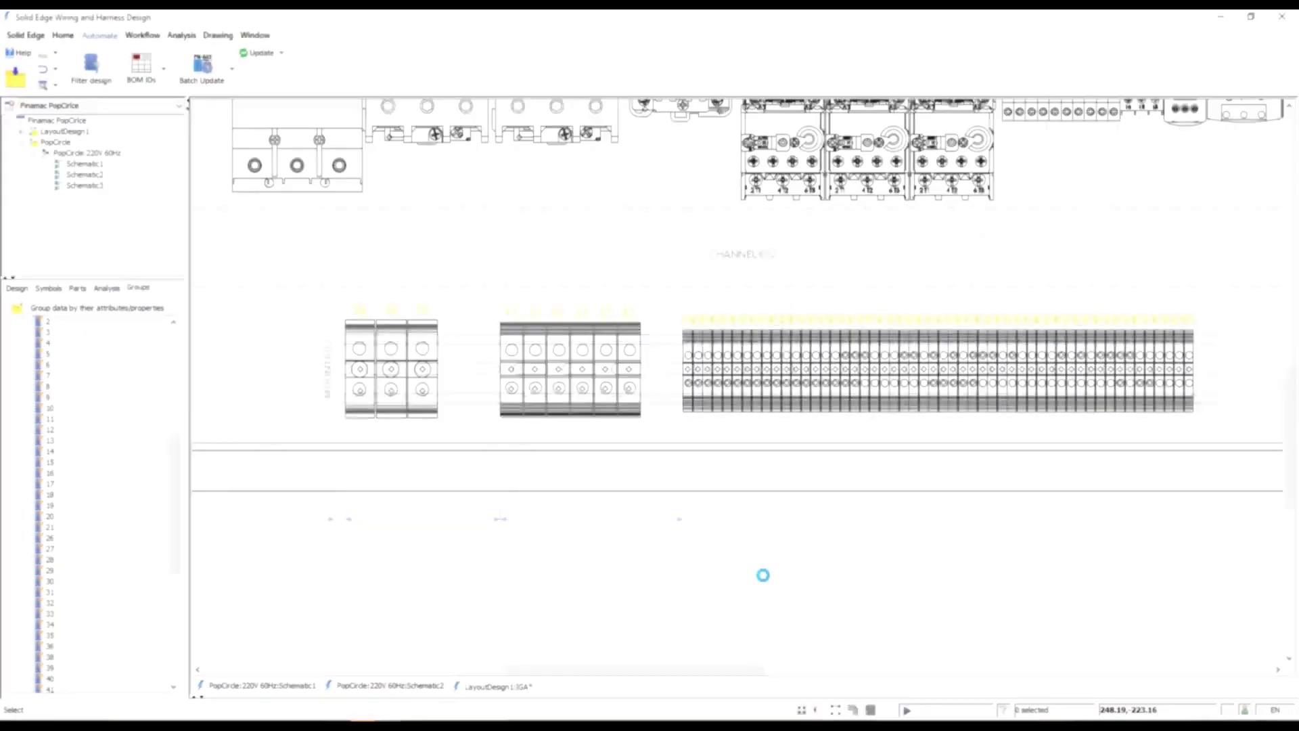
Create a wiring diagram named TerminalPlan under PopCircle:220V 60Hz, with a custom property set to true.
right_click(88, 156)
left_click(119, 162)
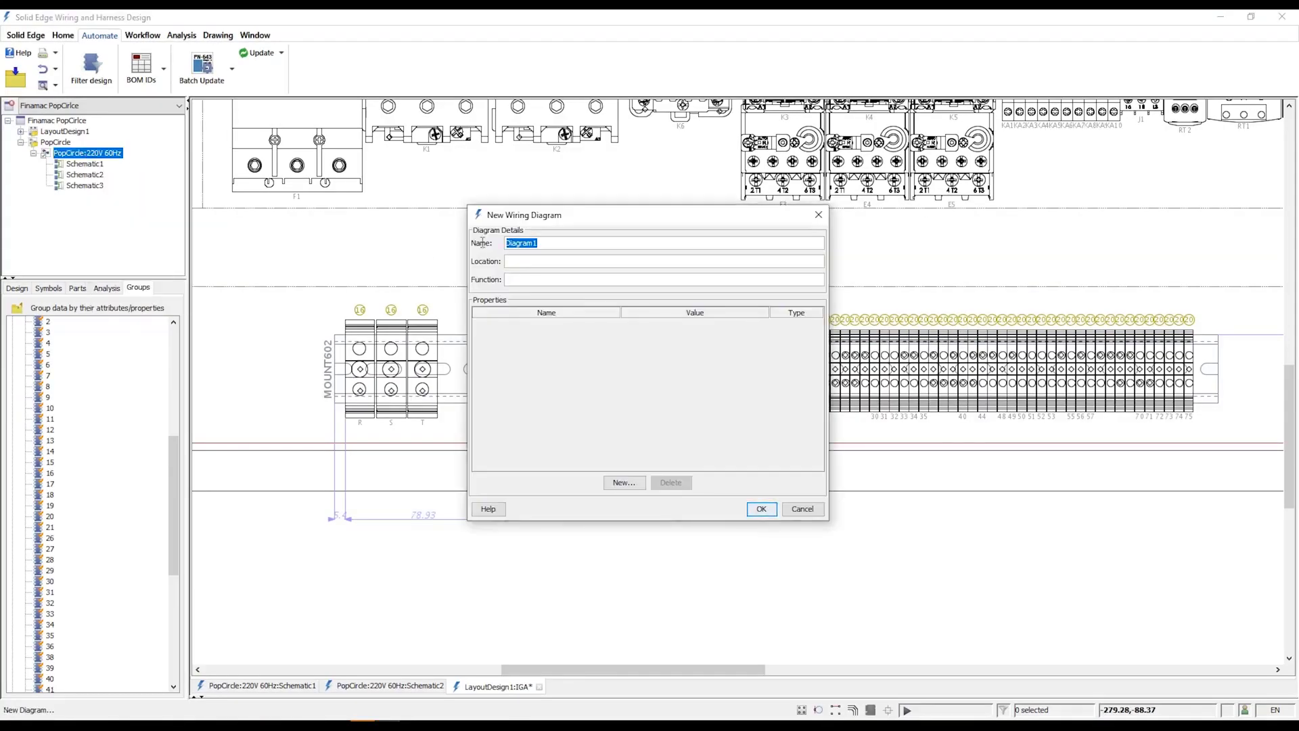
double_click(525, 245)
key("ctrl+c")
left_click(621, 483)
key("ctrl+v")
type("Diagram")
key("Return")
double_click(648, 327)
type("true")
key("Return")
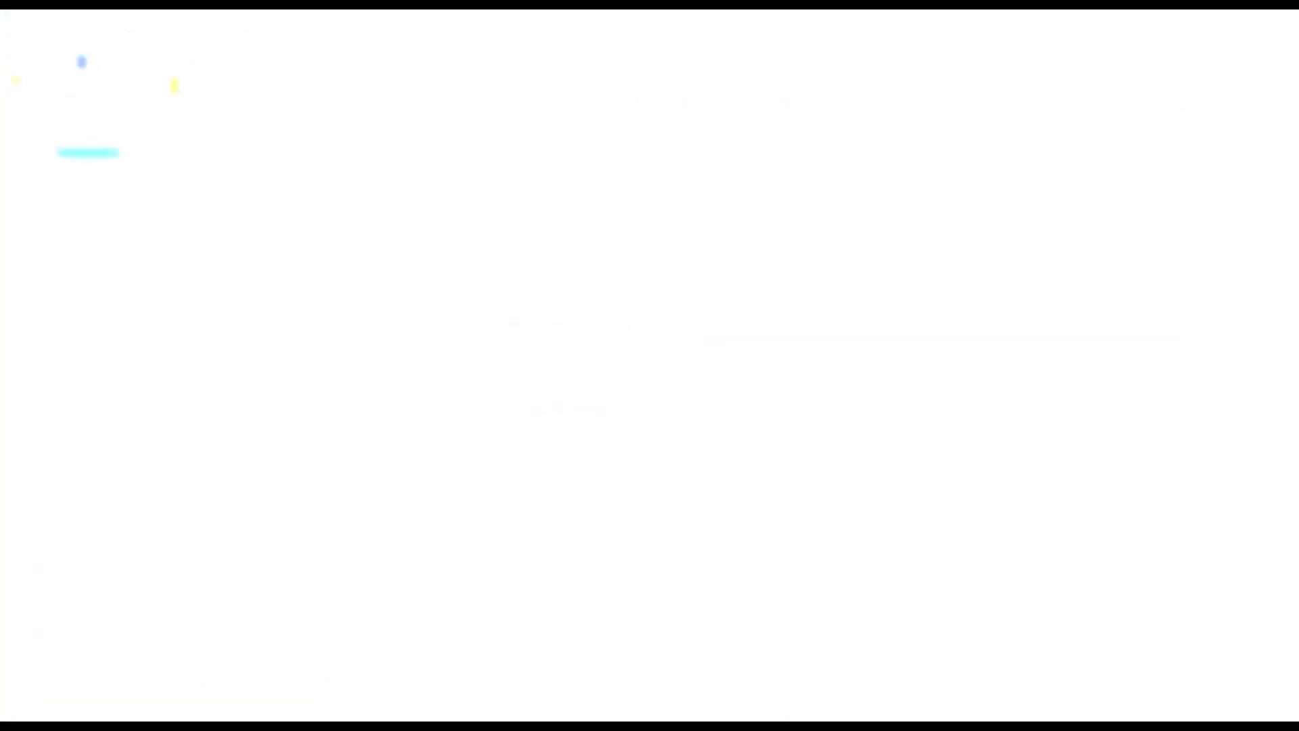
scroll(578, 203, "up", 2)
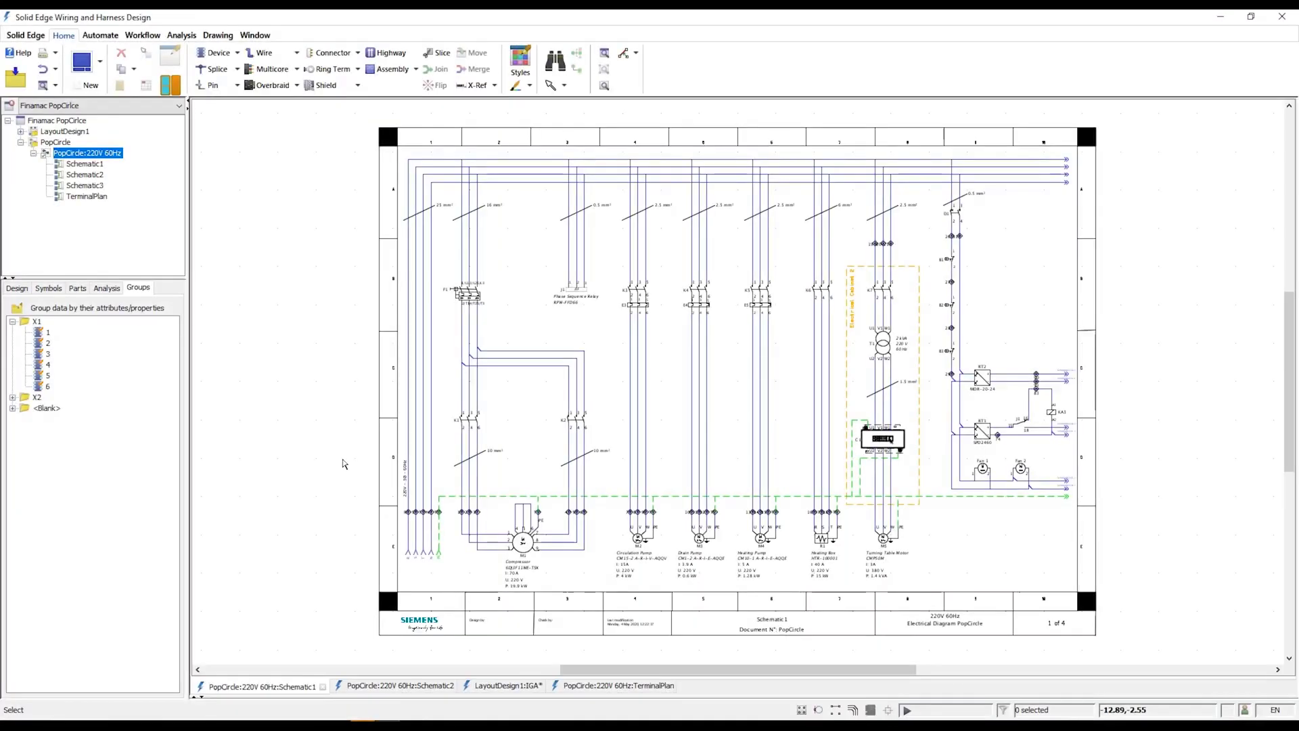
scroll(943, 362, "up", 5)
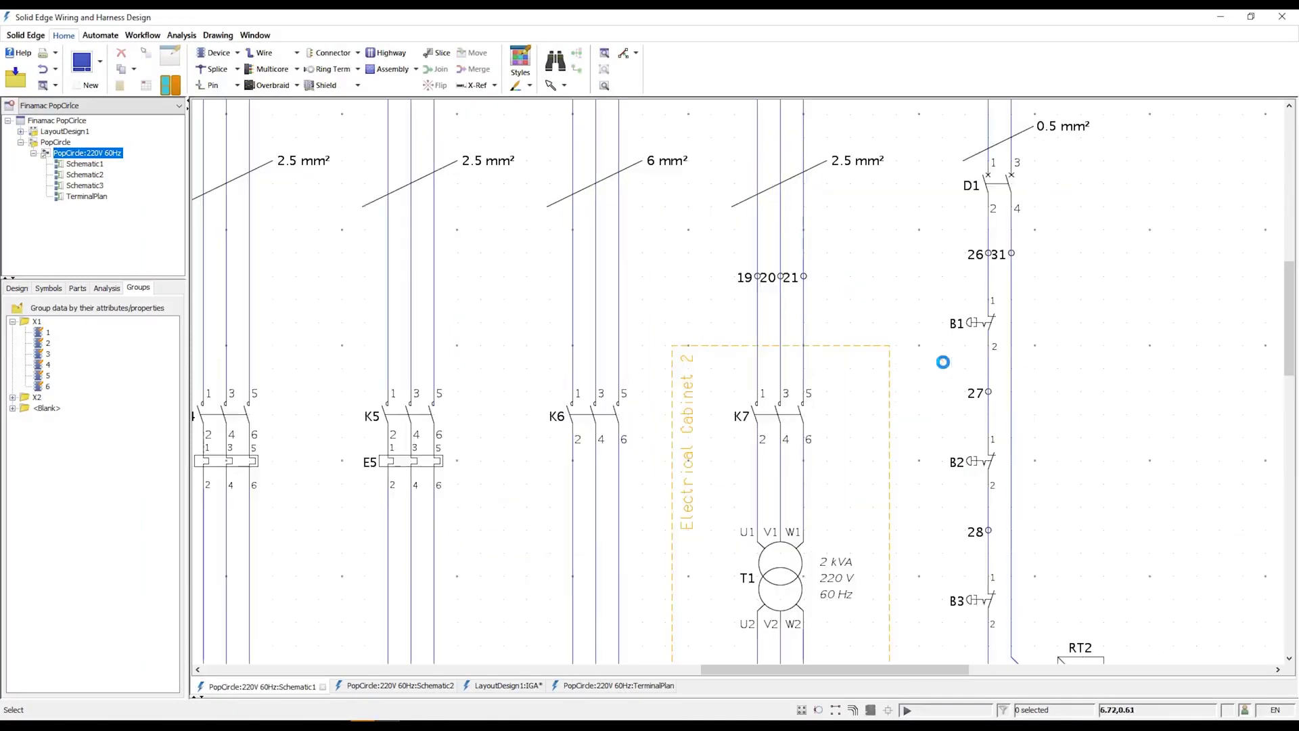
key("ctrl+f")
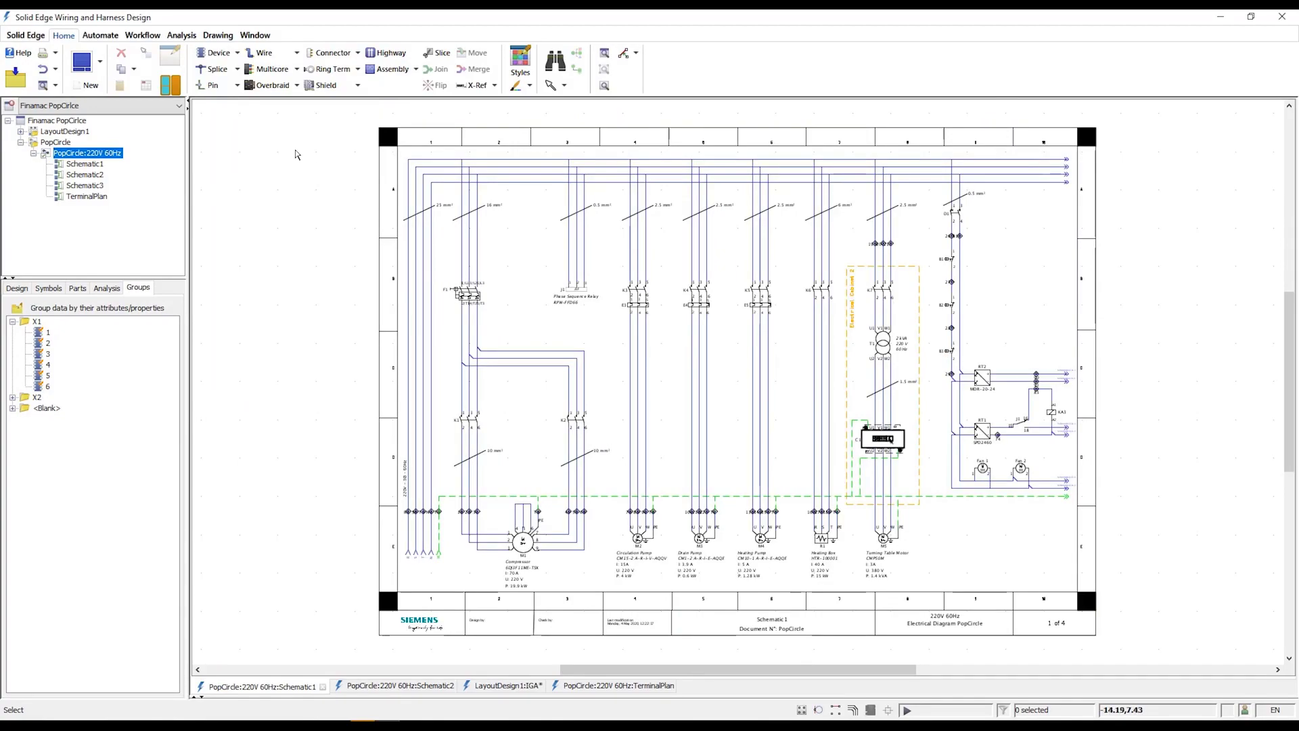
Connect the wiring design with Solid Edge and open Electrical Routing for the FN500-1002 subassembly there.
left_click(142, 35)
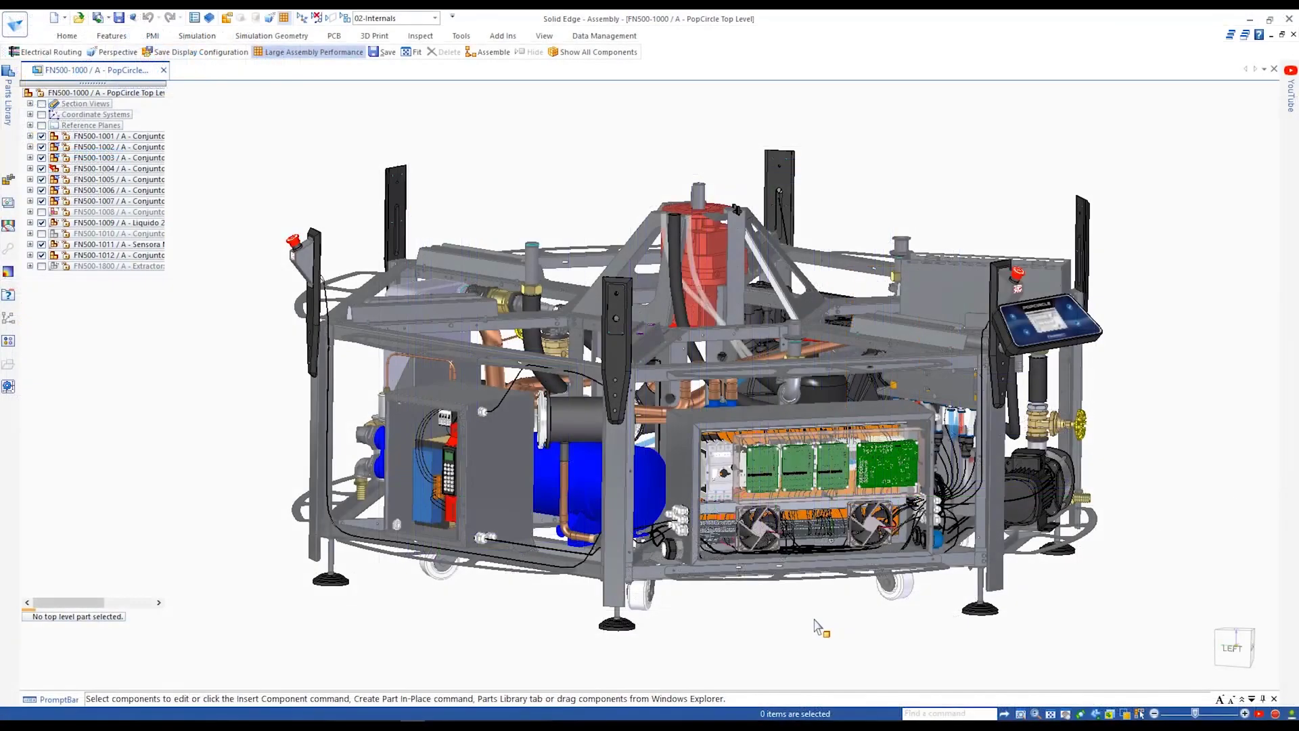
scroll(821, 617, "up", 5)
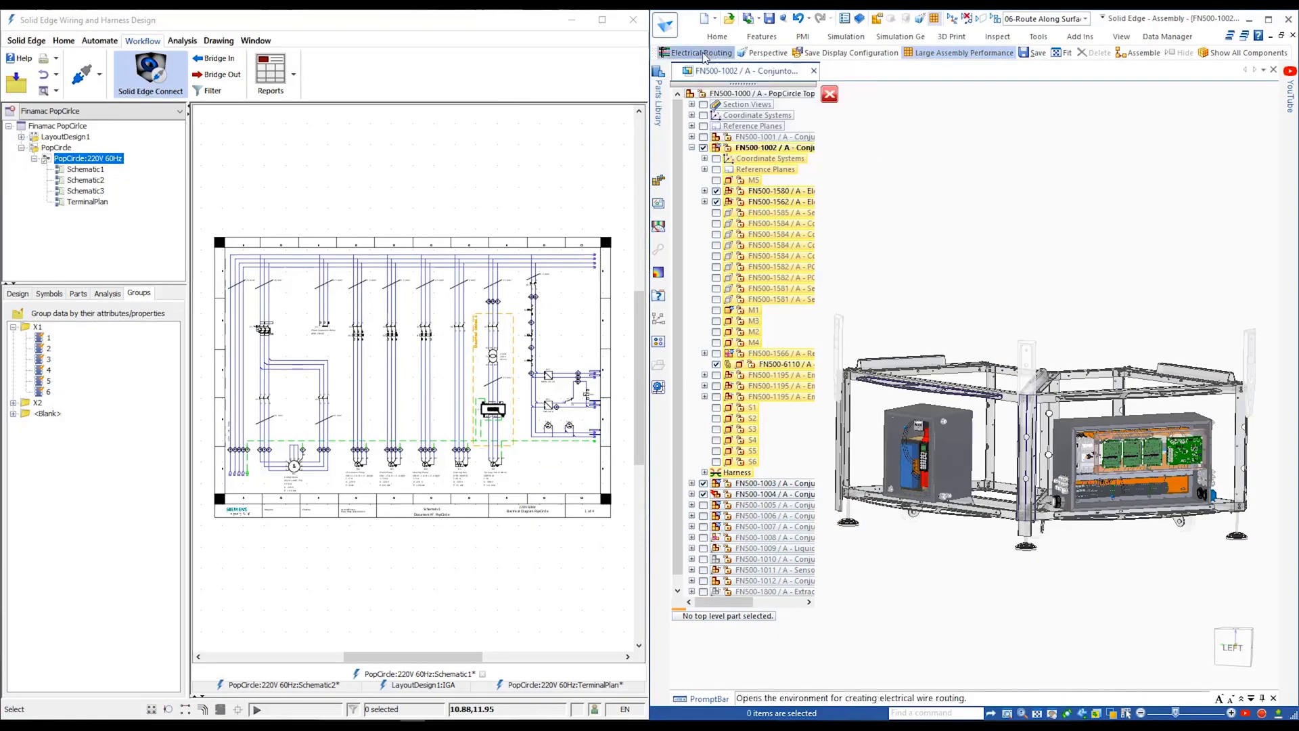
left_click(703, 53)
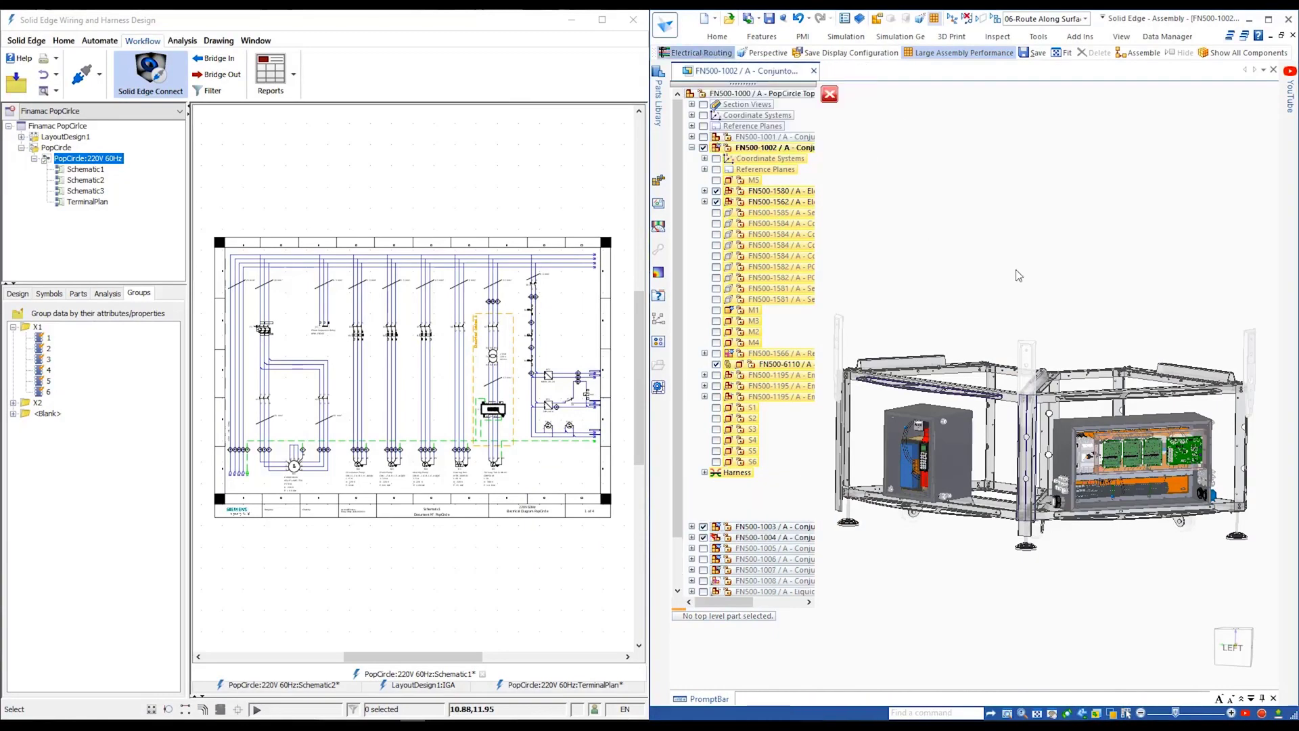
Cross-probe contactor K7 and terminal 21 from Schematic1 to locate them in the 3D assembly.
scroll(1018, 275, "up", 5)
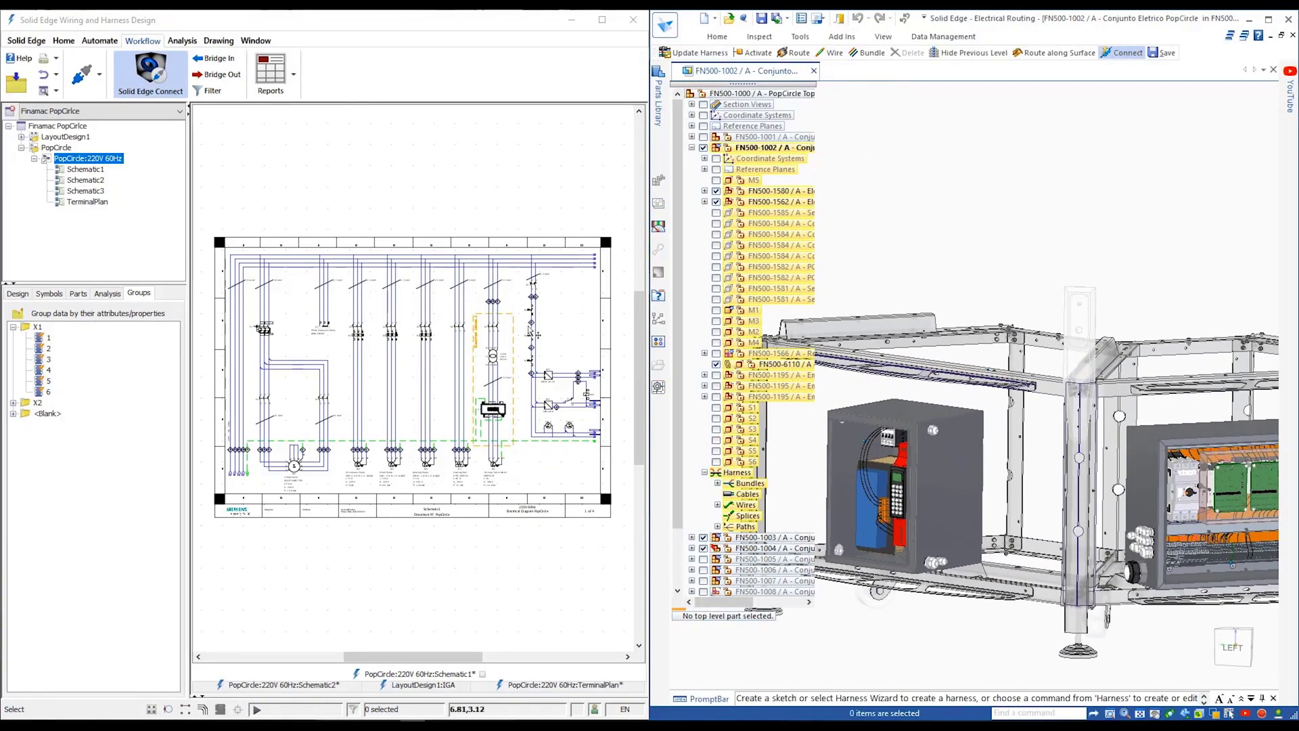
scroll(535, 334, "up", 4)
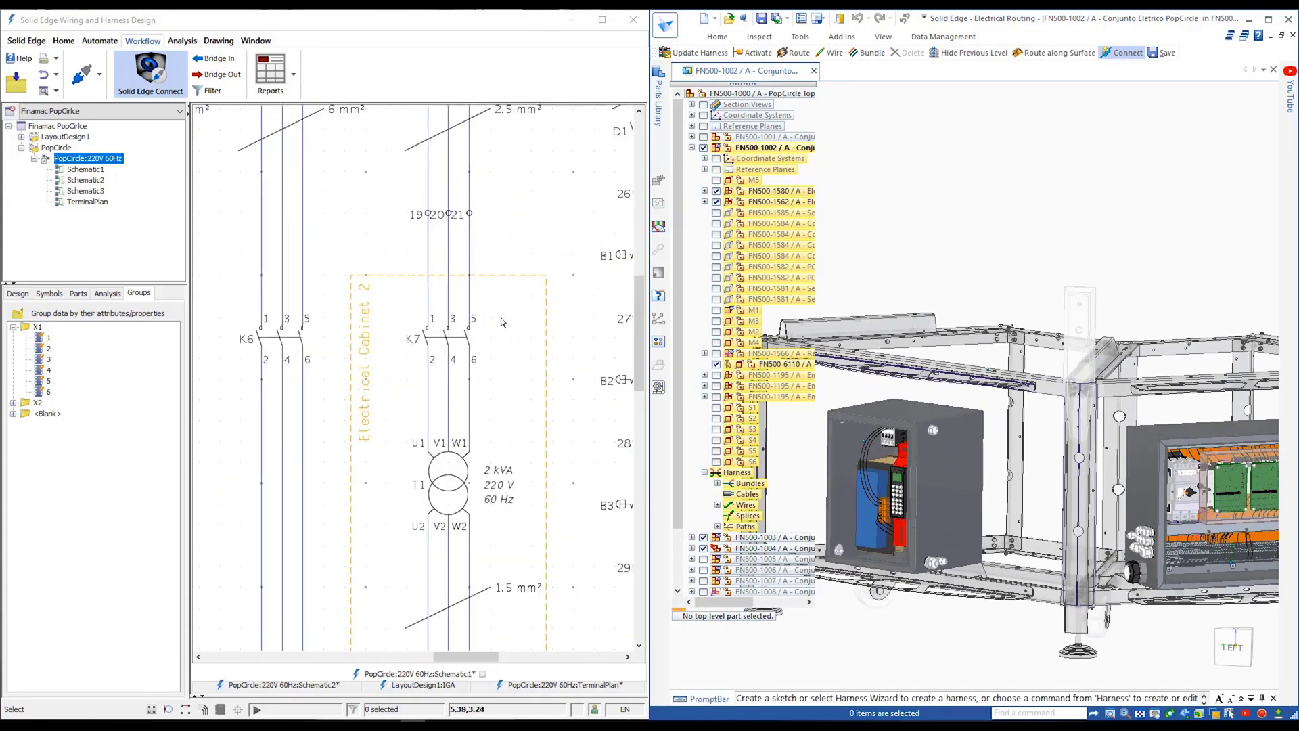
left_click(452, 352)
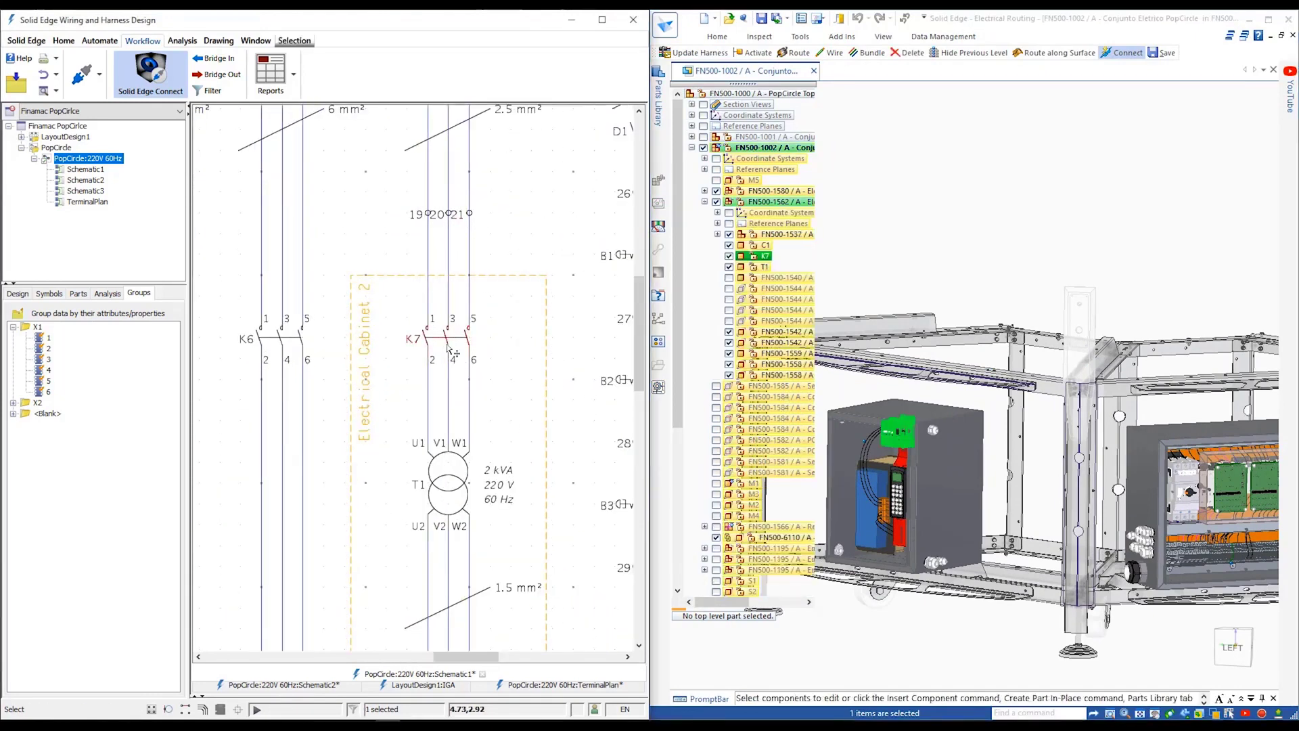
left_click(475, 216)
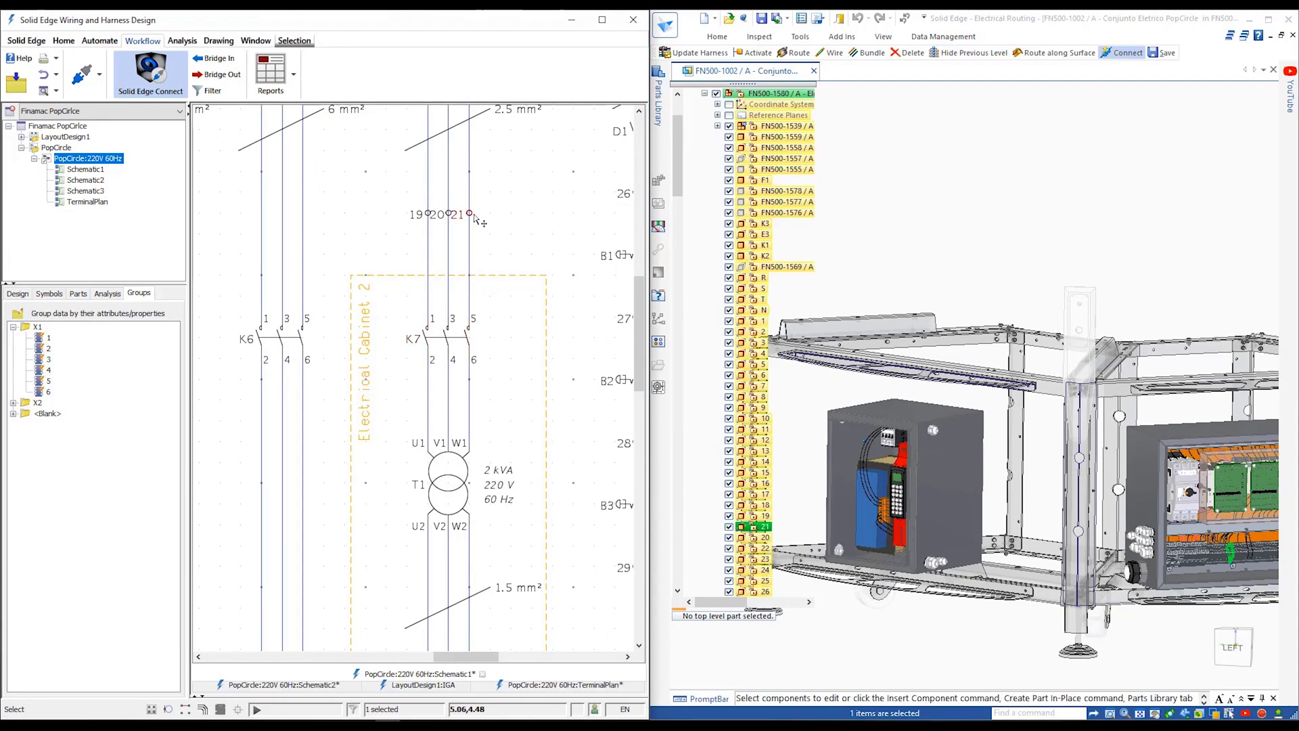
left_click(893, 651)
middle_click_drag(385, 240, 351, 214)
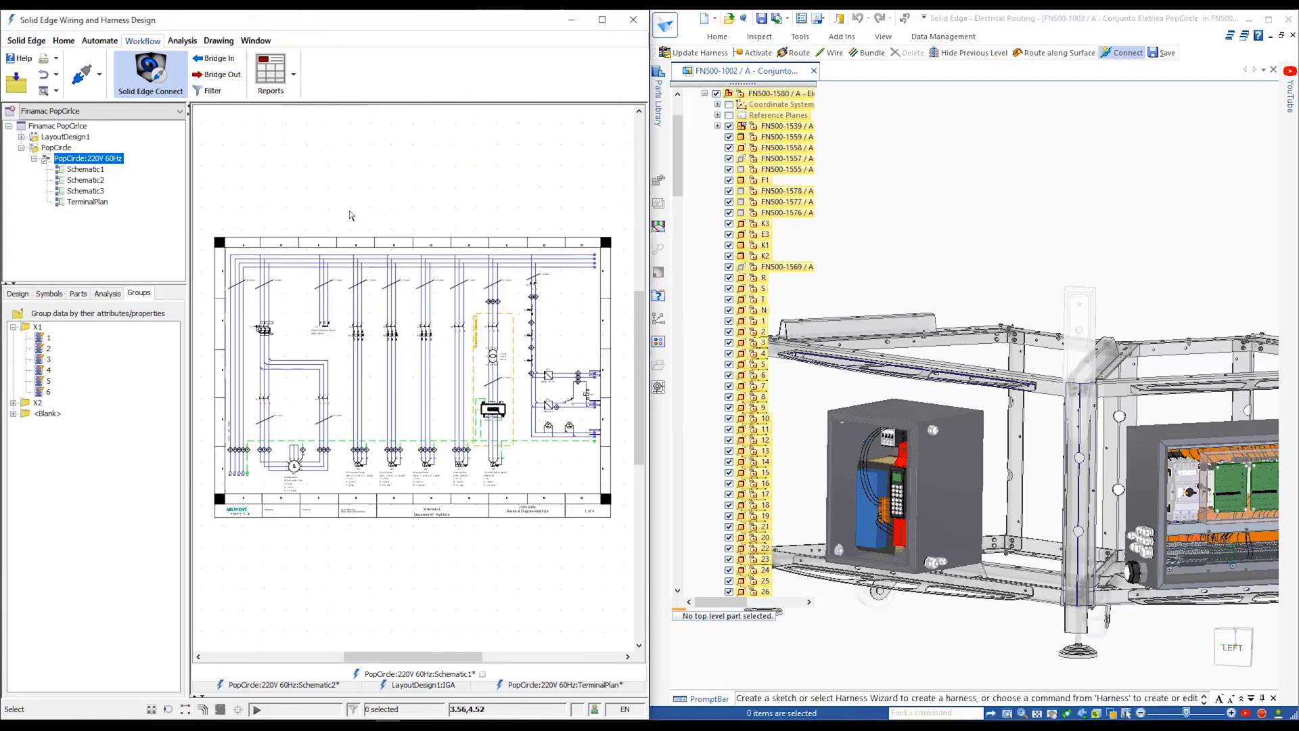
Export the PopCircle design with Bridge Out and update the harness in Solid Edge Electrical Routing.
left_click(213, 75)
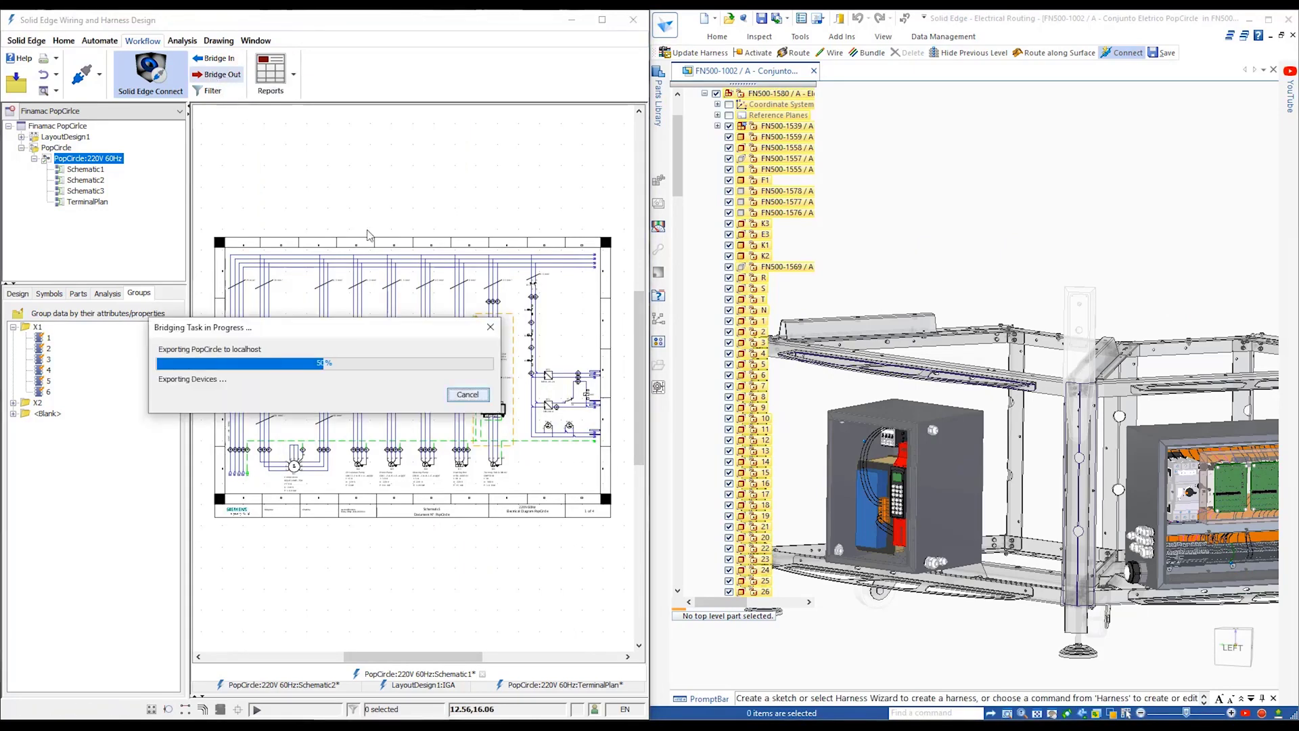
scroll(493, 321, "down", 5)
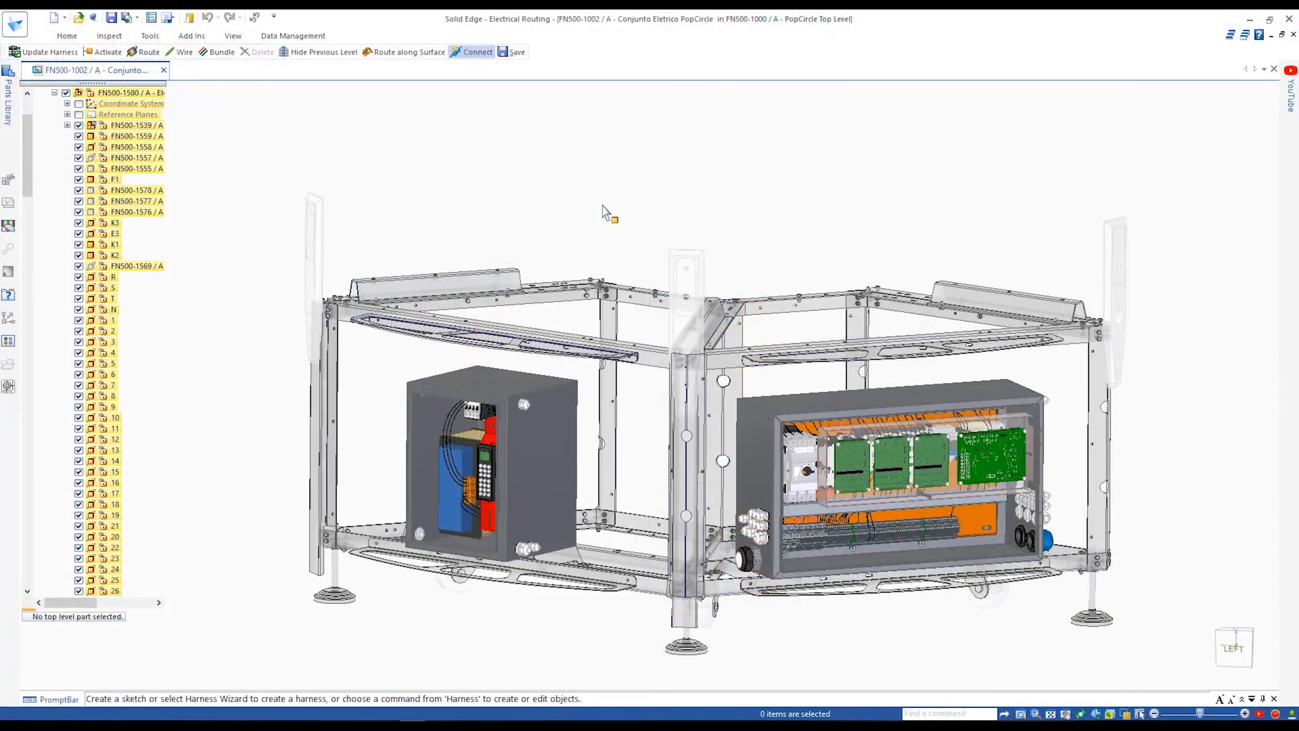
left_click(46, 52)
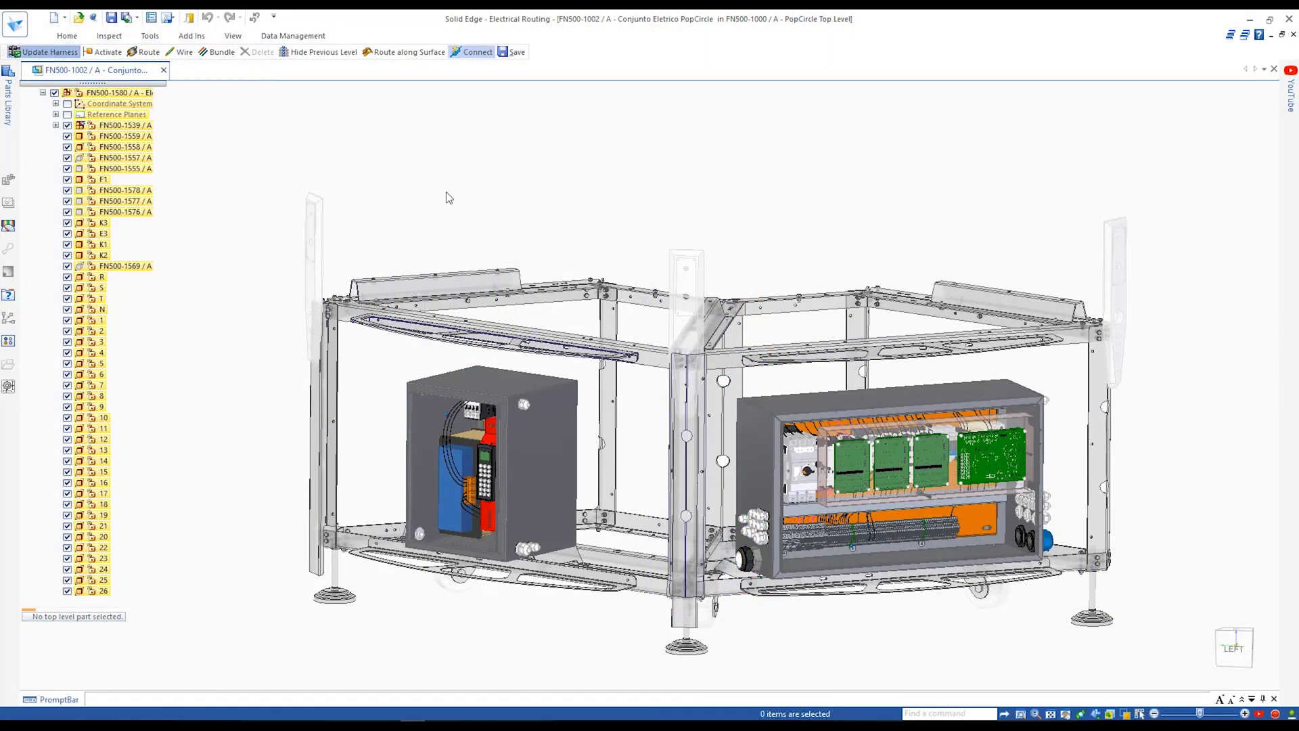
Create a bundle running from the small cabinet to the terminals in the large cabinet.
right_click(873, 618)
left_click(890, 643)
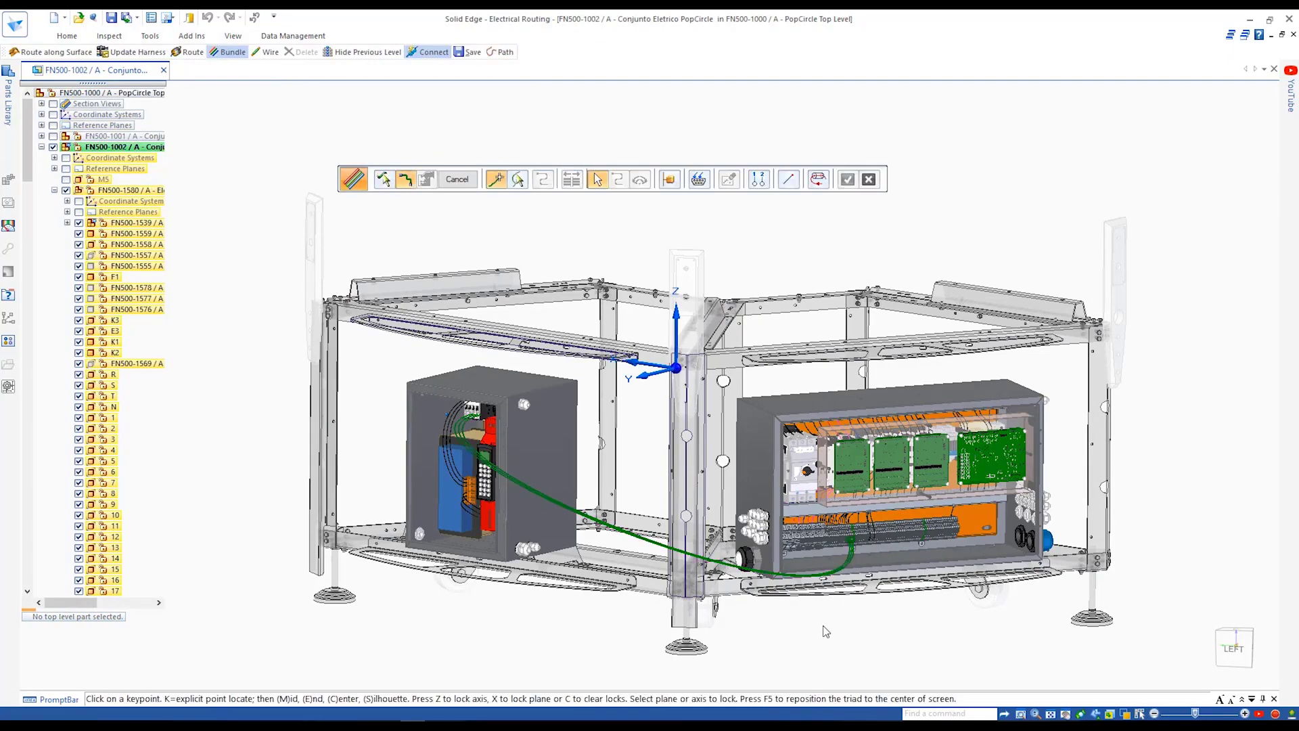
left_click(851, 547)
right_click(646, 400)
right_click(641, 406)
left_click(457, 179)
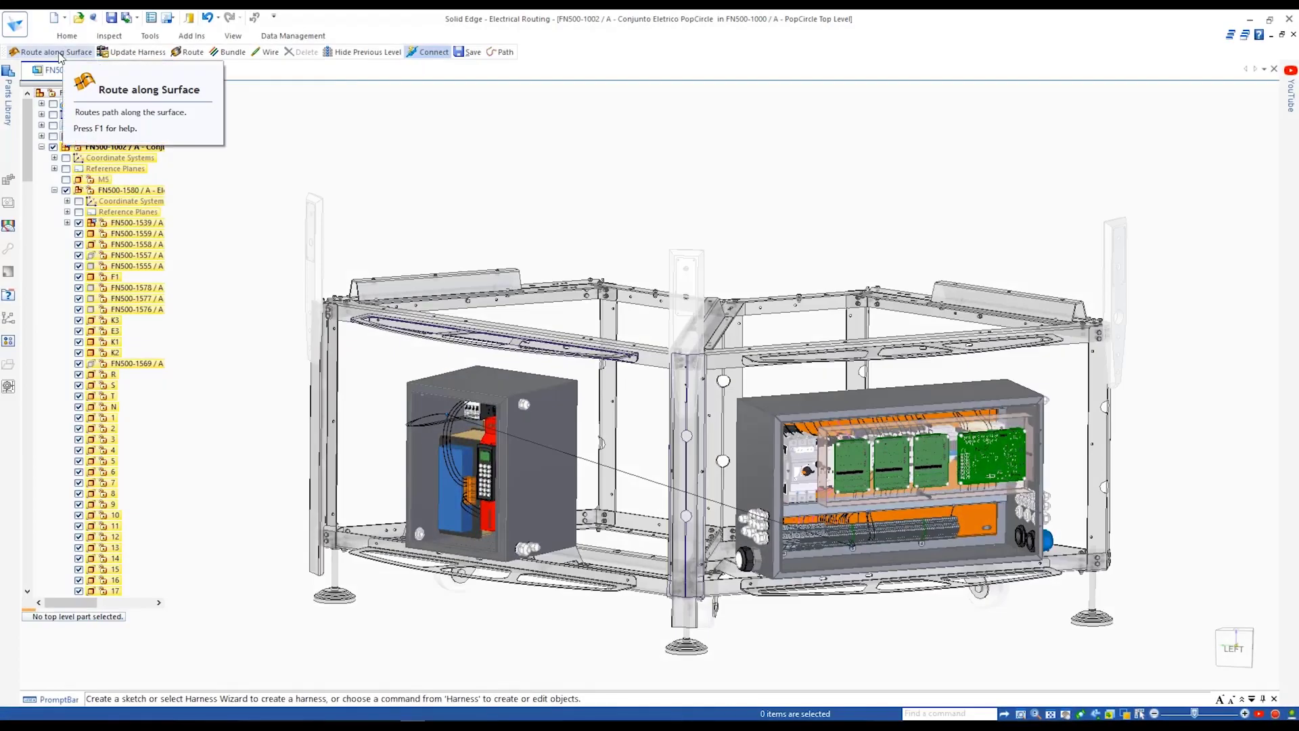
Set up Route along Surface for the cabinet-to-cabinet bundle, using the surface chains of the central post and upper frame beam.
left_click(58, 52)
left_click(643, 484)
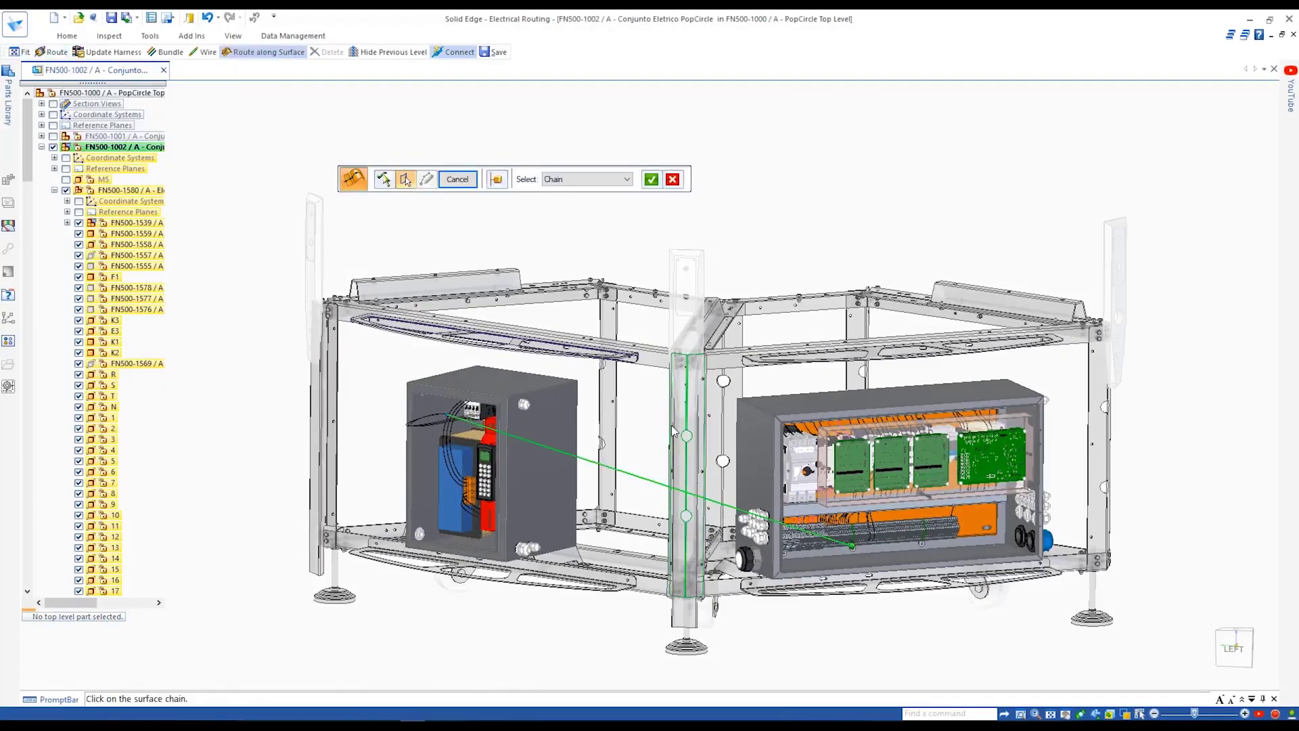
left_click(620, 357)
right_click(647, 425)
Place two routing points for the bundle on the central post, between the two cabinets.
left_click(1110, 714)
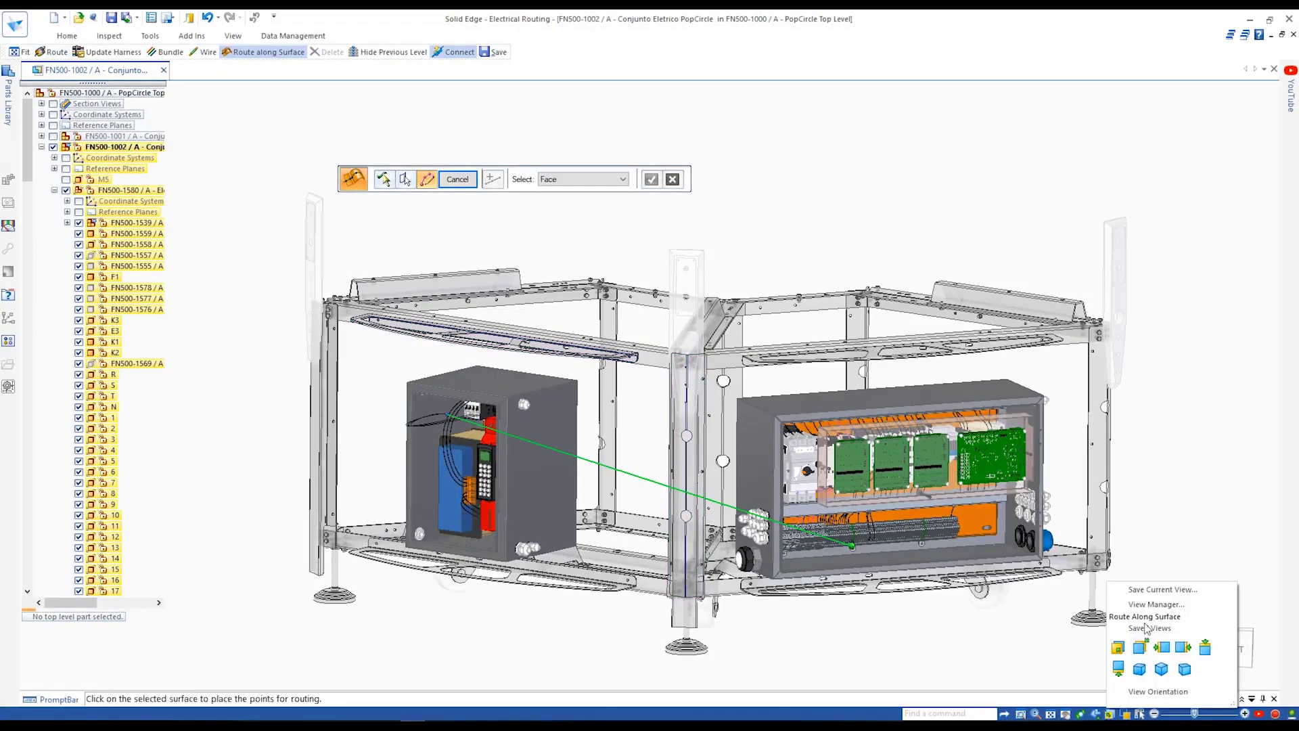
left_click(1162, 648)
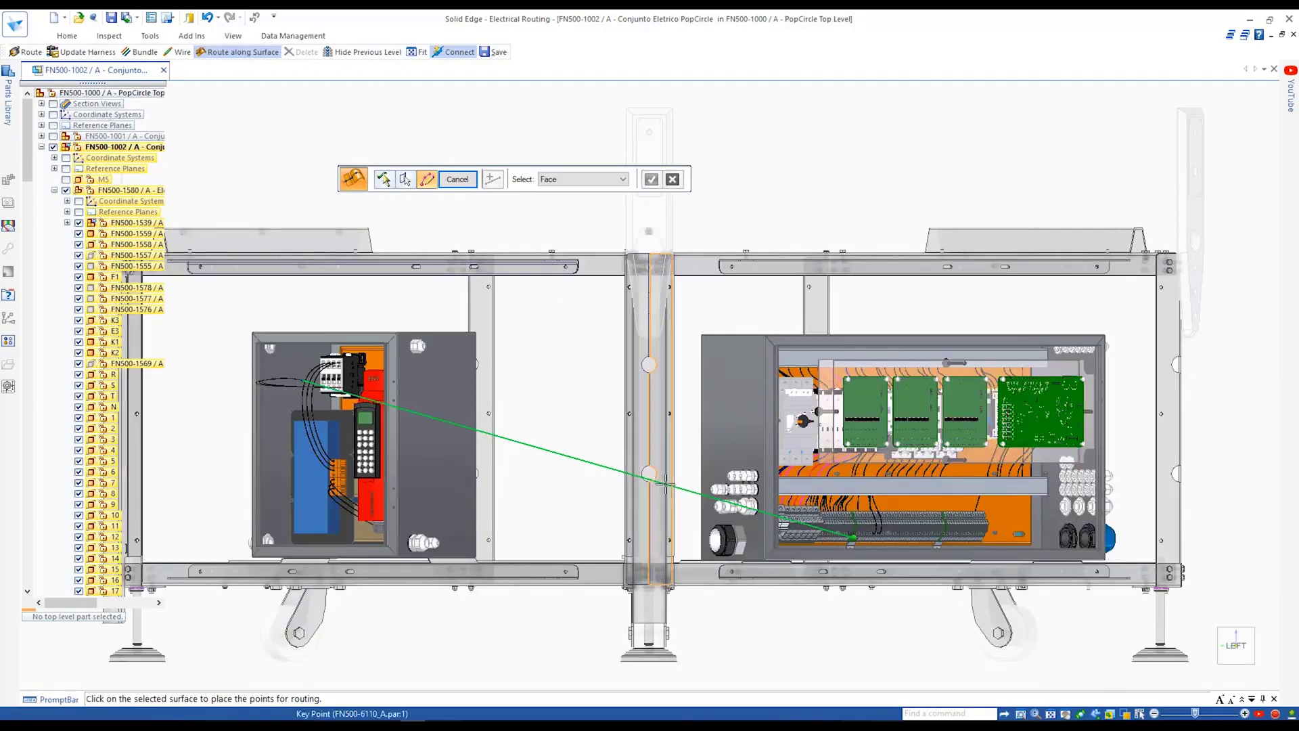
left_click(666, 485)
left_click(667, 395)
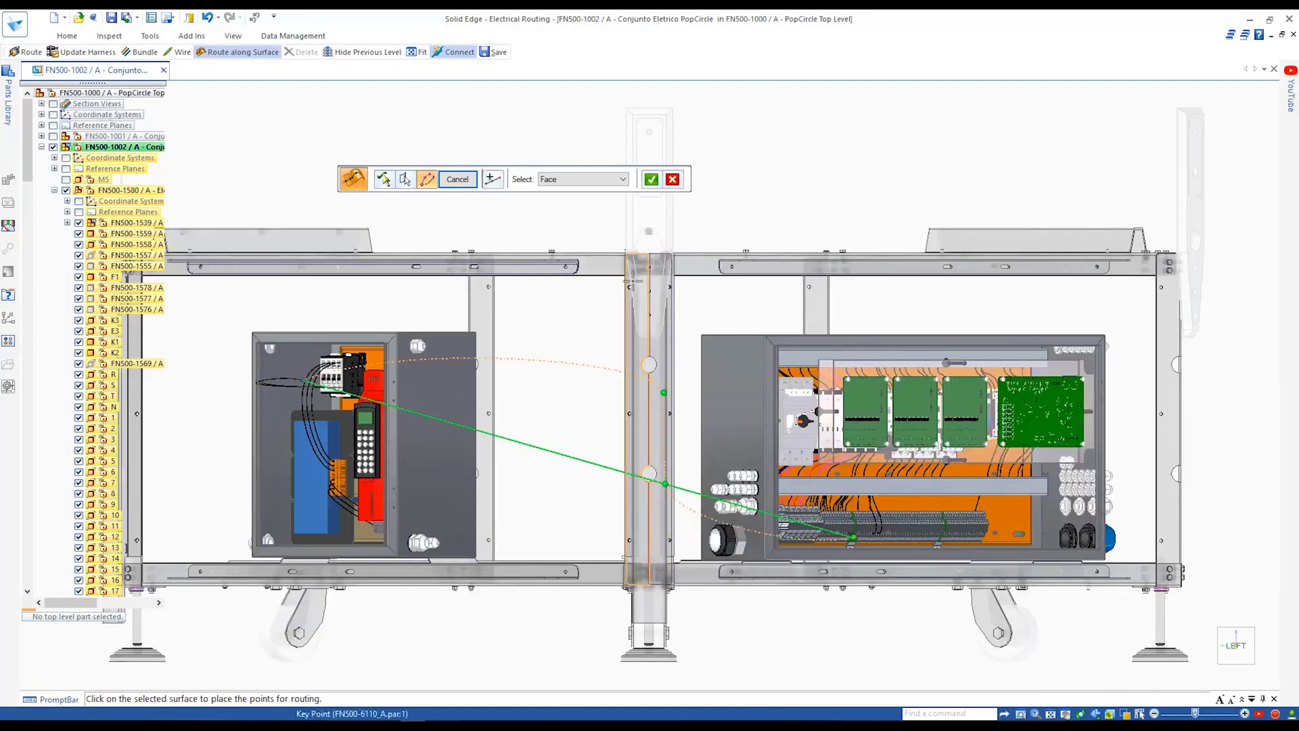
Place four further routing points along the upper frame toward the small cabinet and accept the surface route.
middle_click_drag(636, 284, 669, 296)
left_click(649, 298)
left_click(506, 295)
left_click(386, 294)
left_click(330, 295)
left_click(651, 180)
left_click(457, 179)
left_click(458, 179)
middle_click_drag(504, 194, 474, 305)
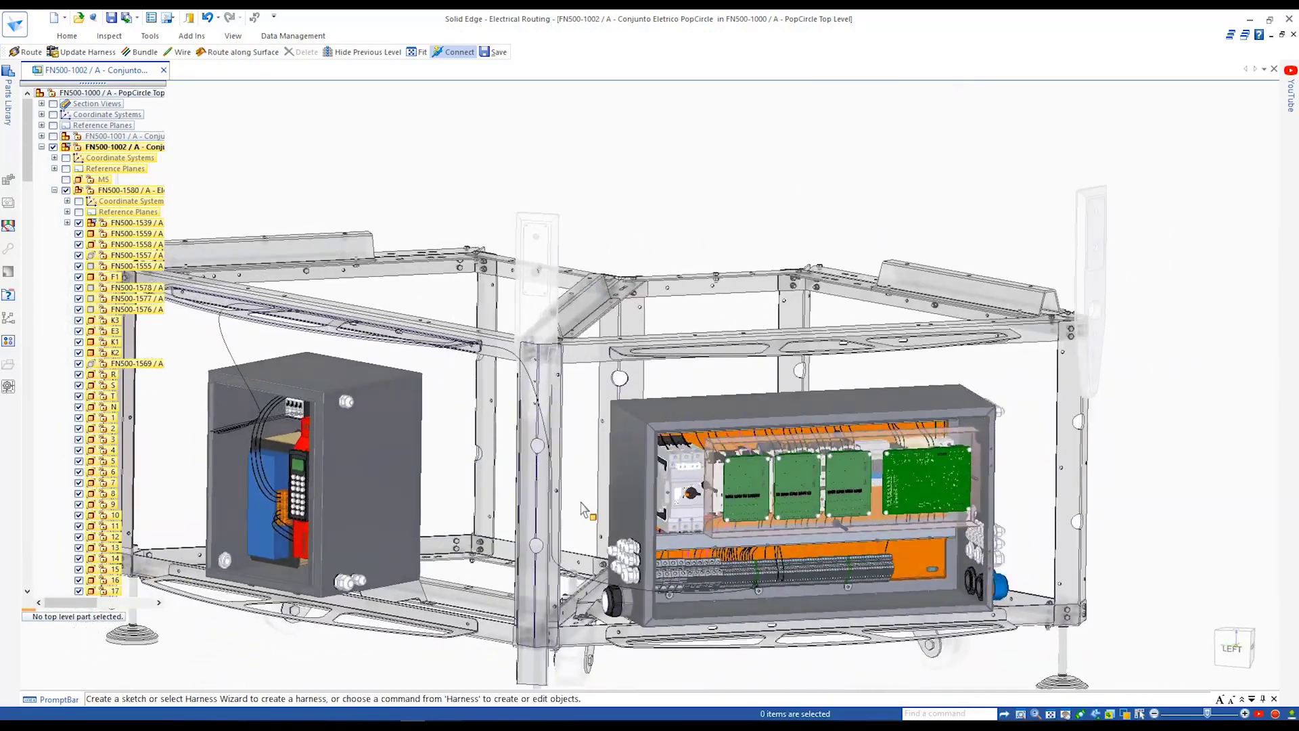
Route the bundle's ends through the cable glands of the two cabinets.
left_click(27, 52)
scroll(711, 589, "up", 3)
left_click(728, 535)
middle_click_drag(724, 482, 385, 379)
key("Escape")
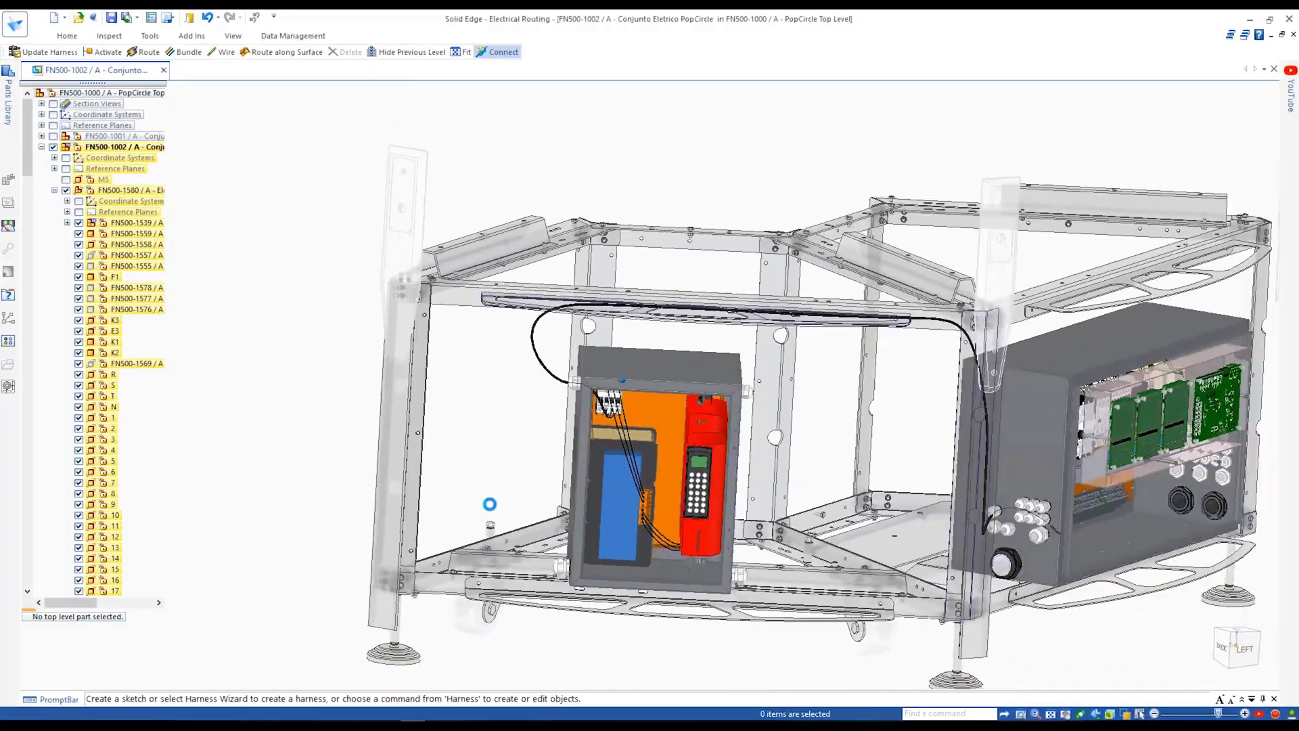
Close Electrical Routing and return to the PopCircle top-level assembly.
middle_click_drag(490, 504, 324, 422)
left_click(406, 543)
left_click(327, 467)
left_click(63, 50)
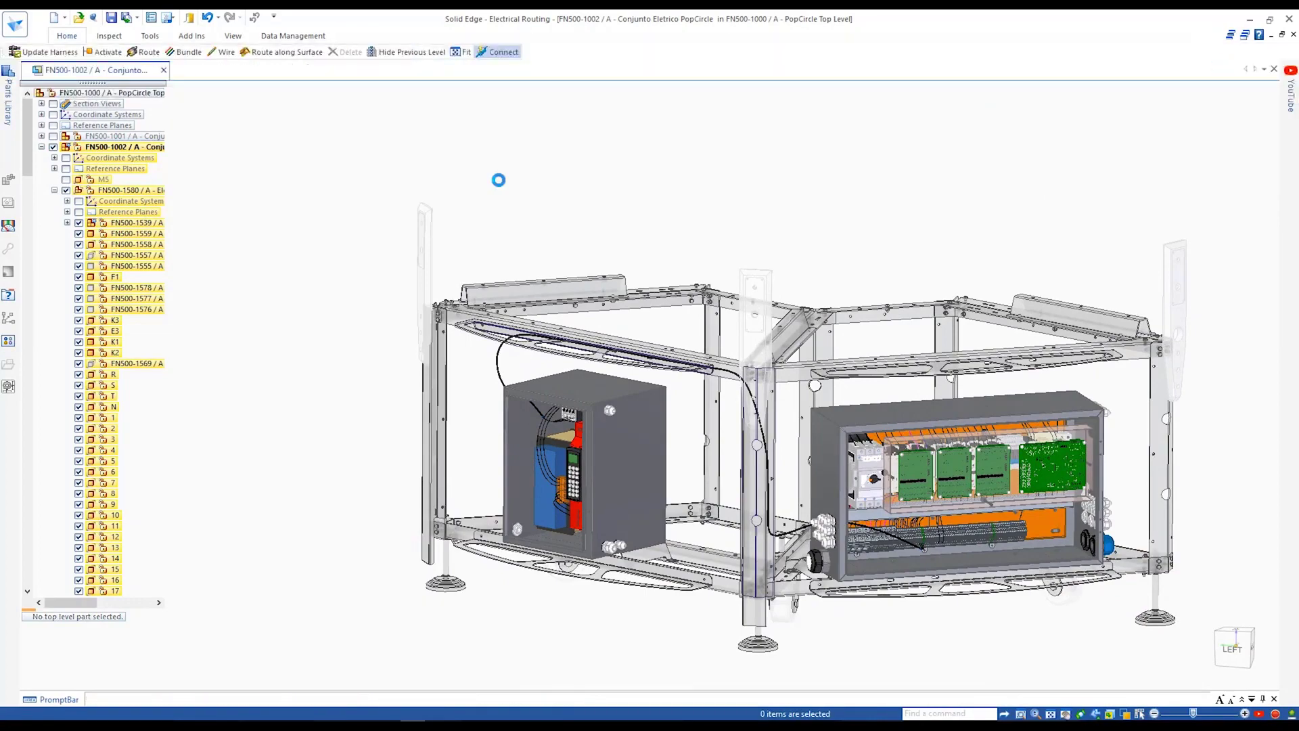
left_click(180, 95)
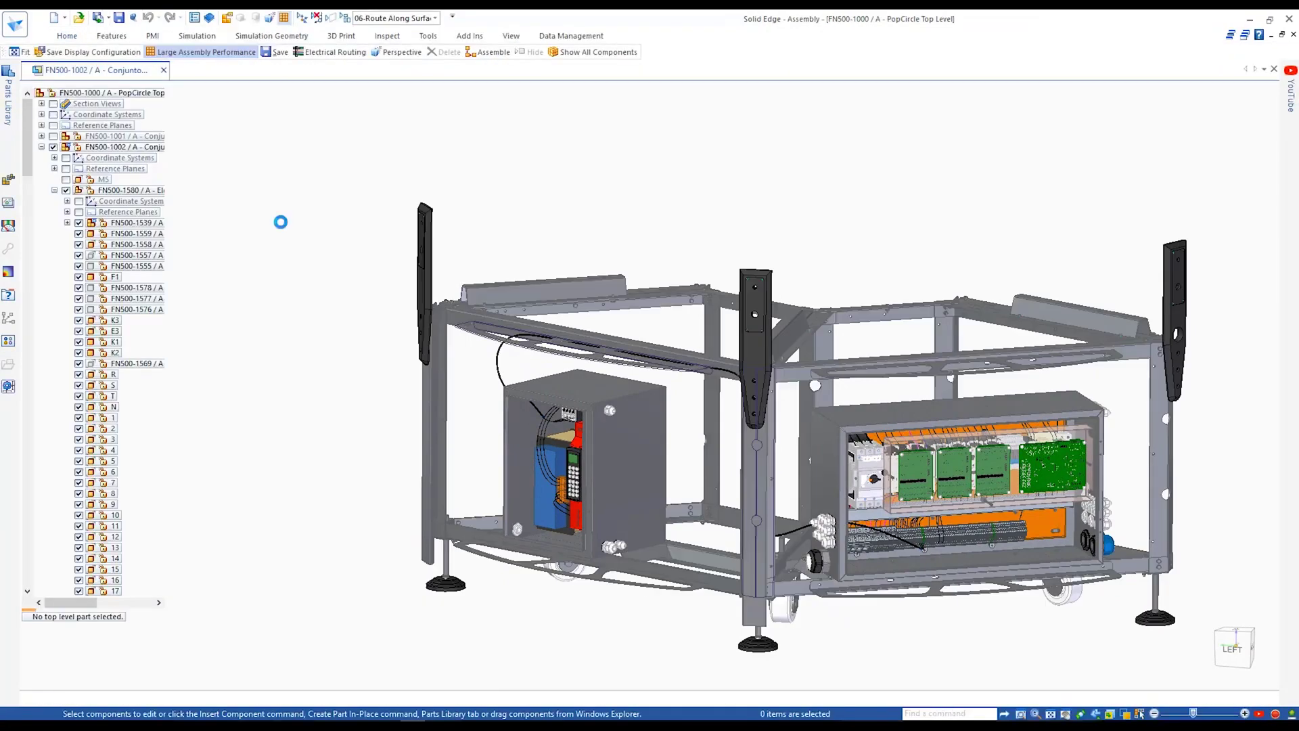